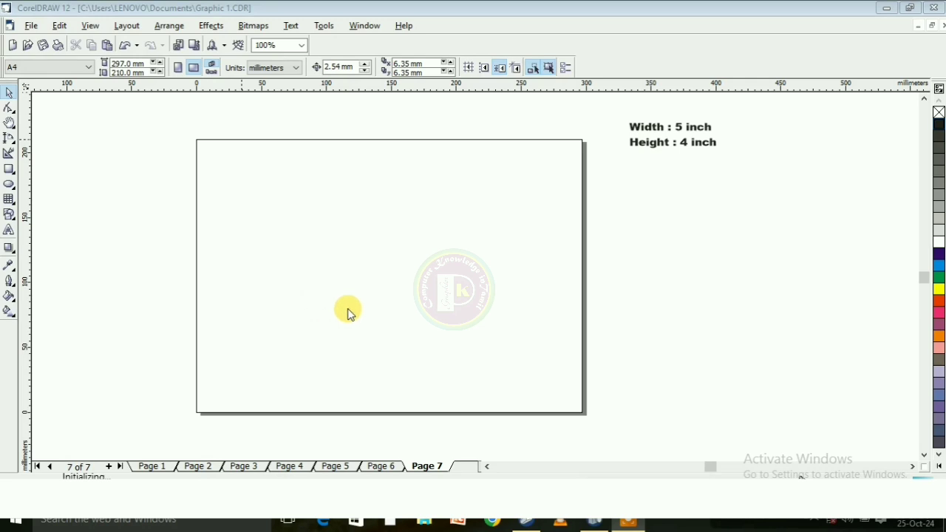
- Change the drawing units to inches and set the page size to 5 inches wide by 4 inches high
left_click(87, 67)
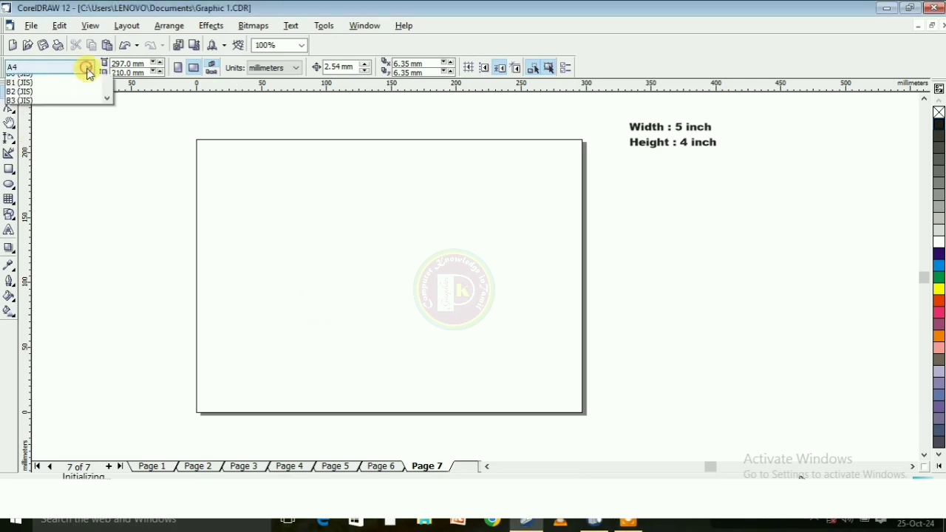
left_click(169, 111)
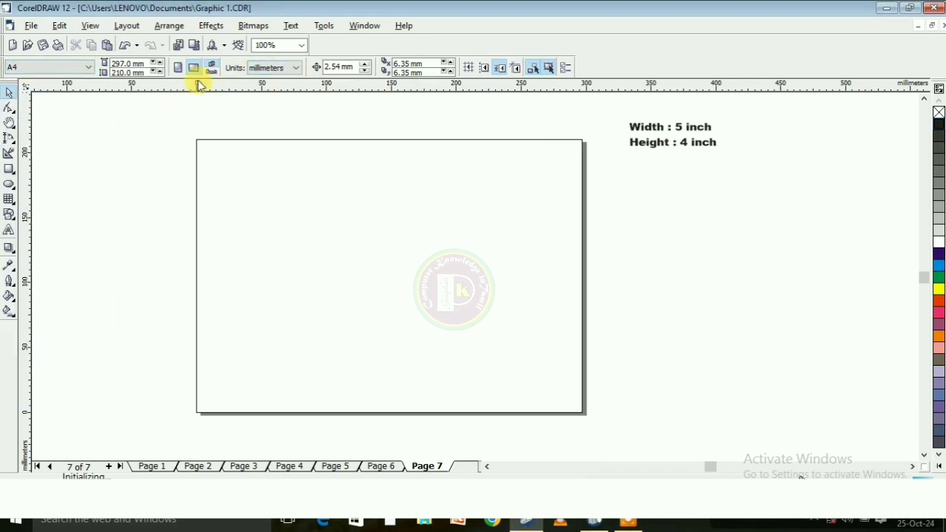
left_click(275, 67)
left_click(266, 78)
double_click(127, 63)
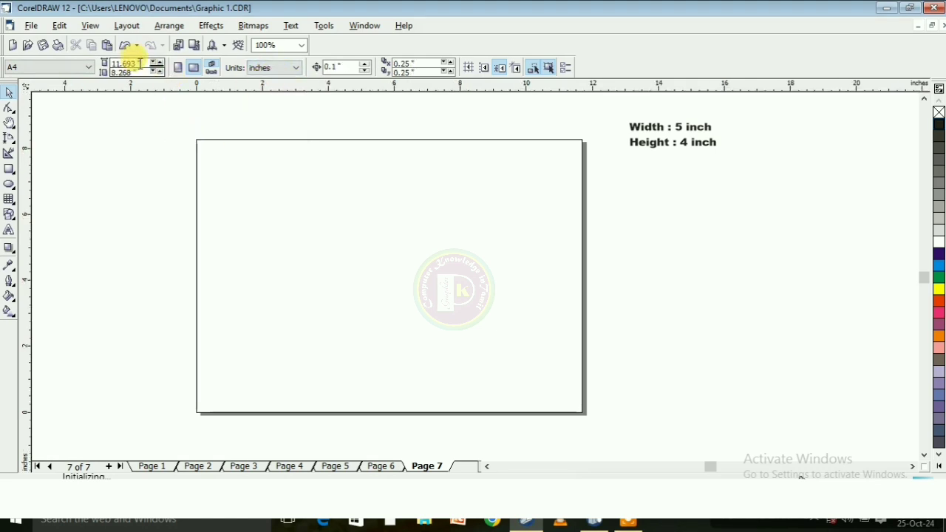
type("5")
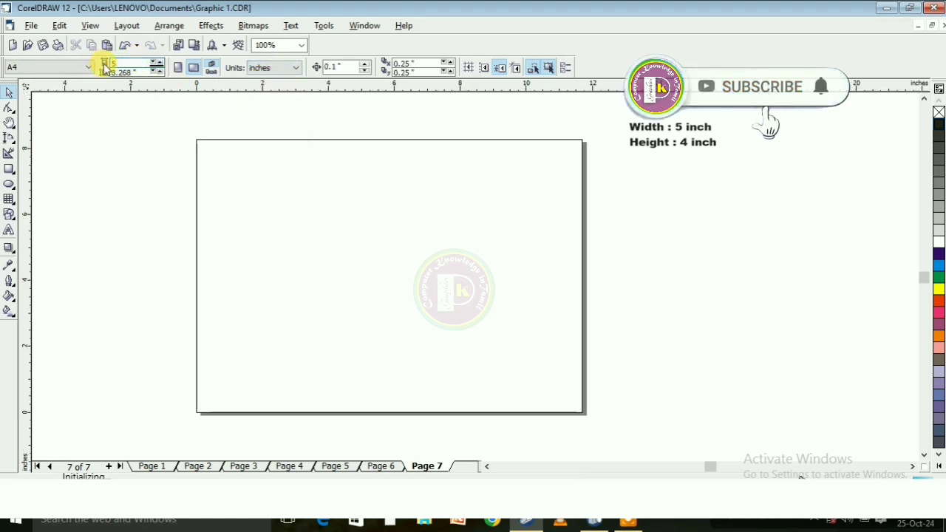
key("Tab")
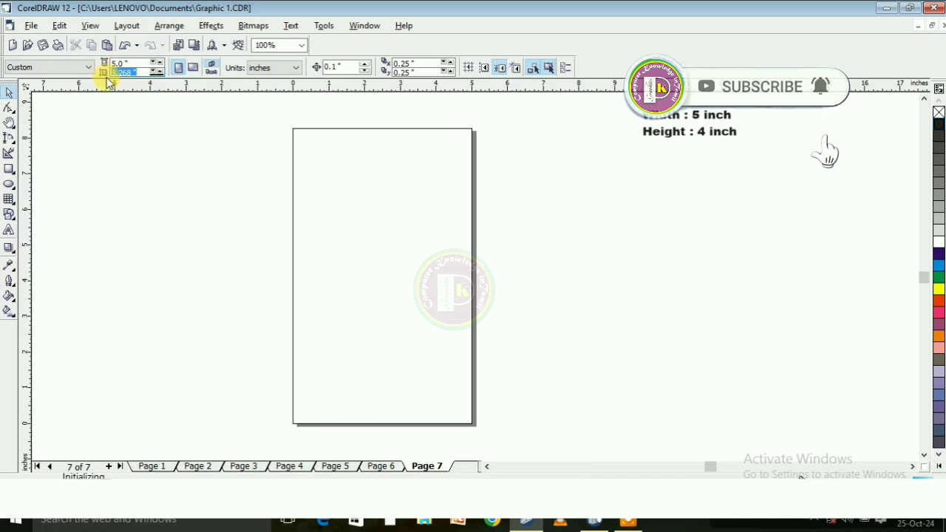
type("4")
key("Return")
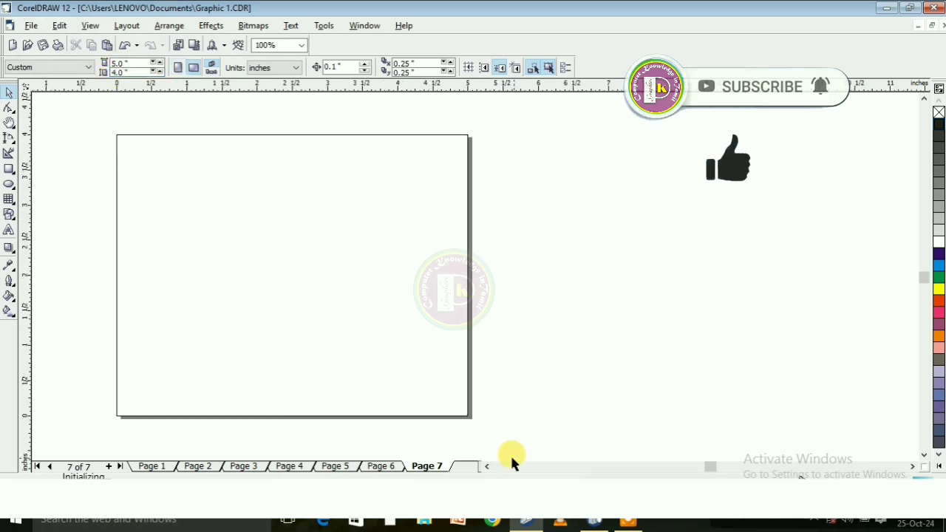
- Draw a graph-paper grid of 10 columns by 8 rows covering the whole page and remove its fill
left_click(486, 466)
left_click(486, 466)
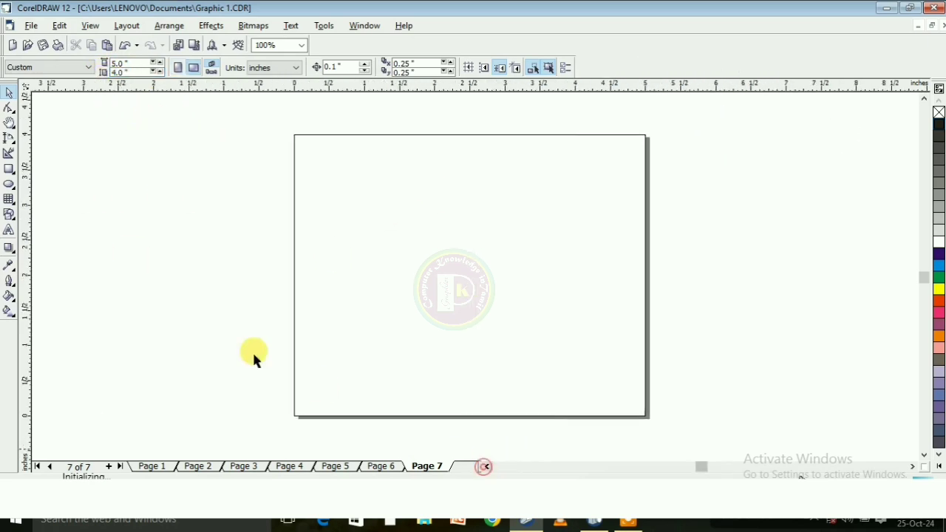
left_click(9, 202)
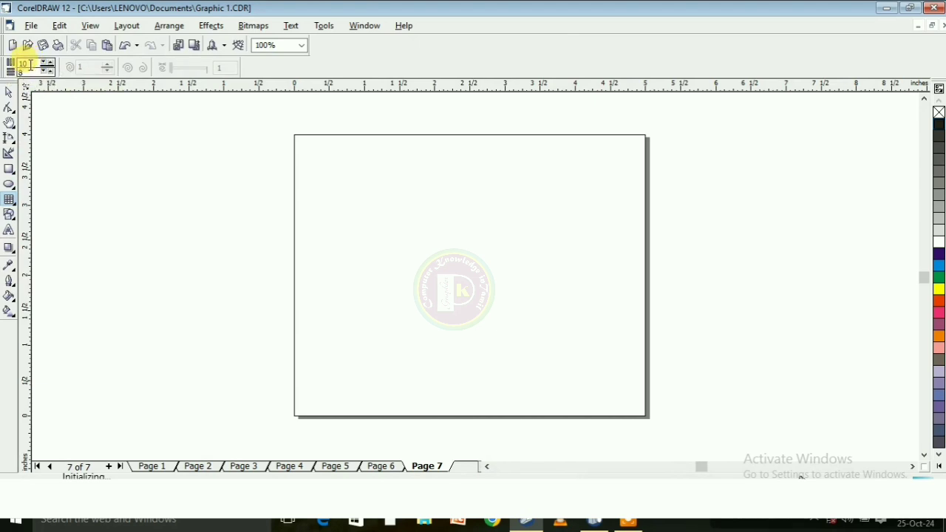
left_click_drag(31, 64, 18, 66)
type("1")
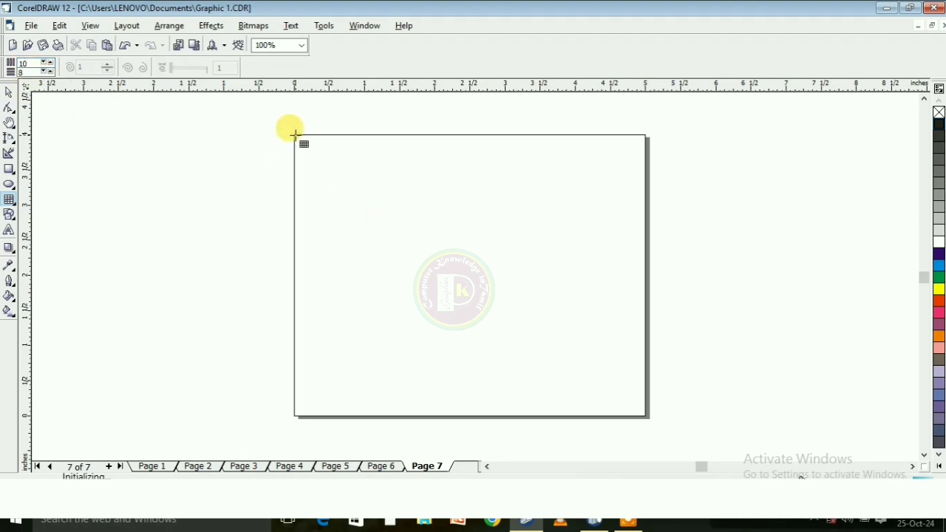
left_click_drag(293, 134, 646, 418)
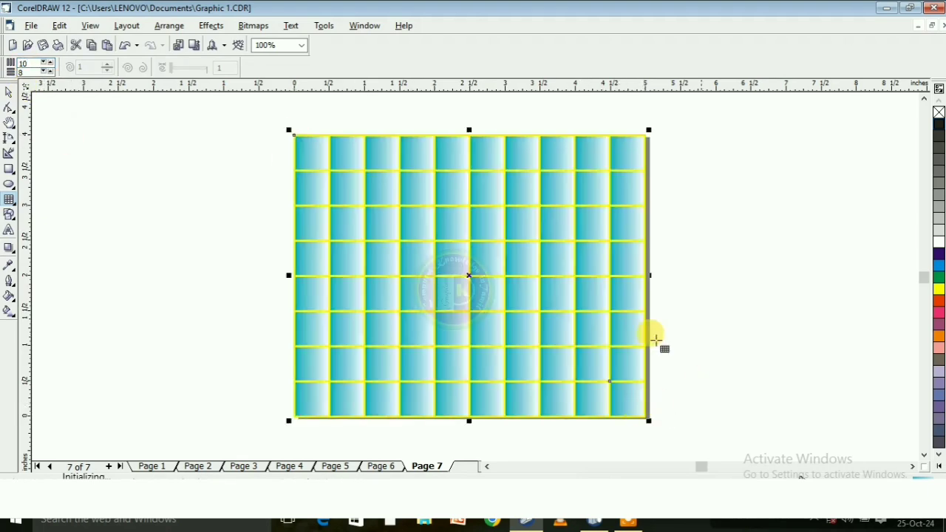
left_click(938, 114)
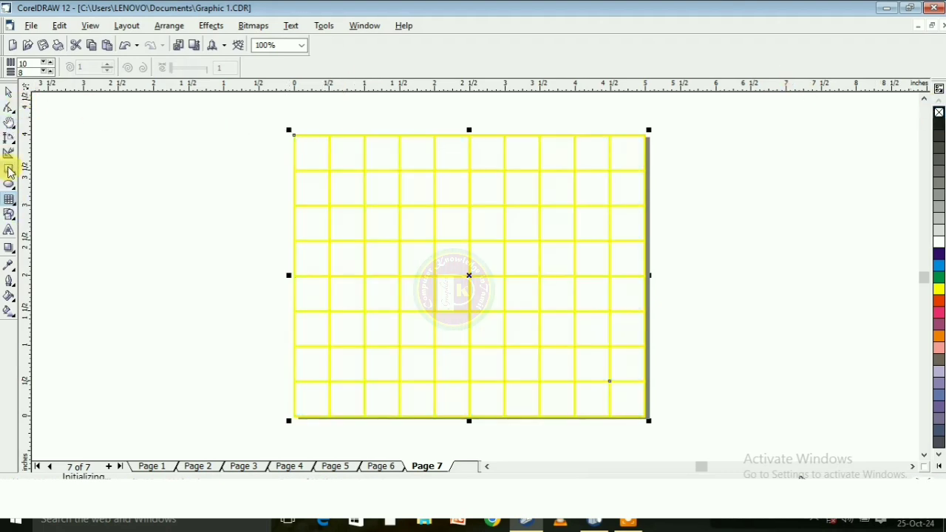
- Draw an unfilled rectangle about 4.98 by 0.5 inches over the grid's top row
left_click(9, 170)
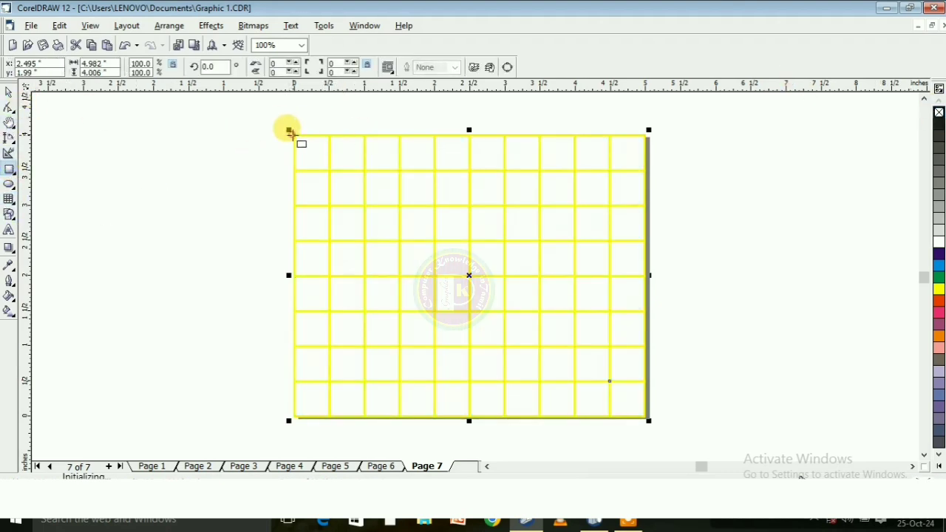
left_click_drag(290, 133, 645, 171)
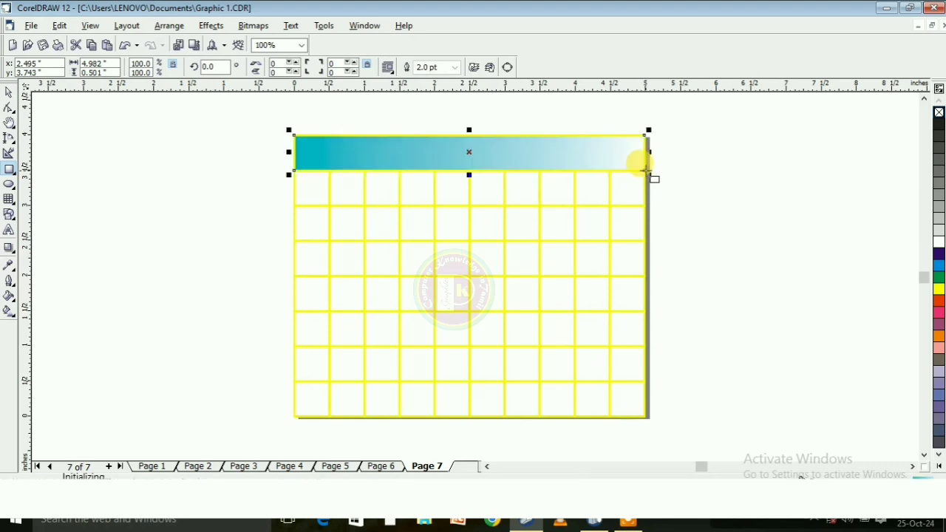
left_click(939, 112)
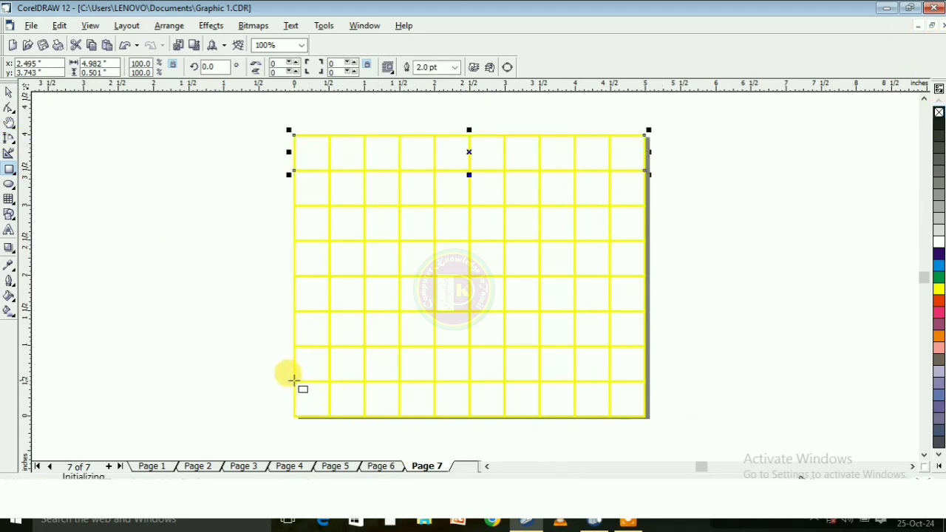
- Draw an unfilled rectangle about 4.98 by 0.5 inches over the grid's bottom row and give both strips black outlines
left_click_drag(294, 380, 644, 416)
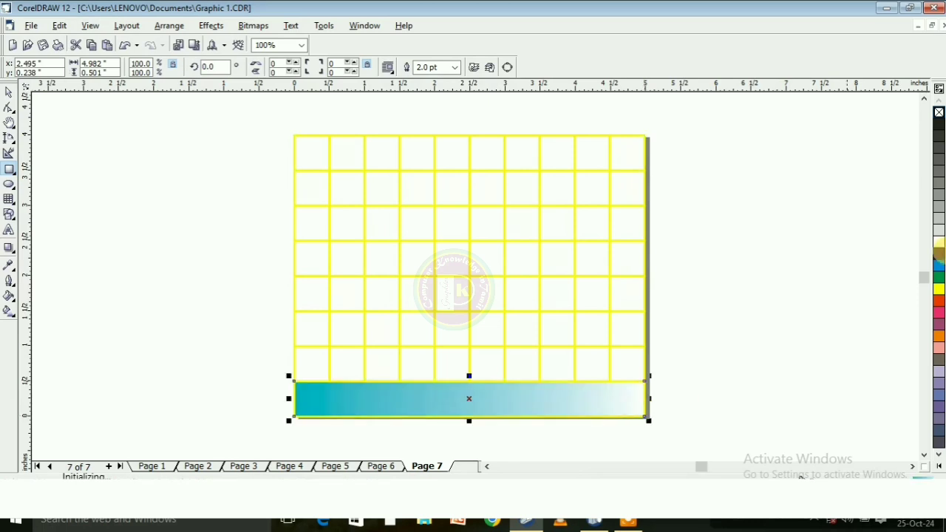
left_click(937, 112)
right_click(937, 125)
key("space")
key("Tab")
right_click(937, 125)
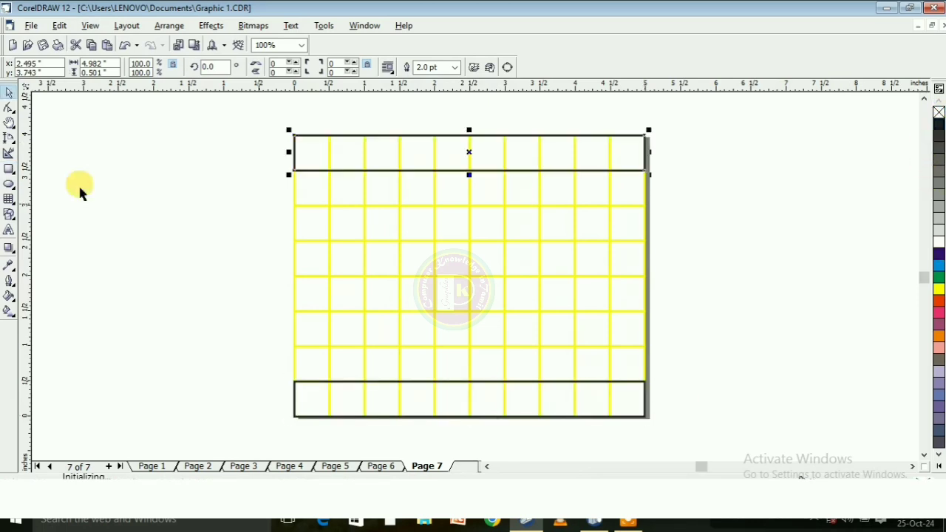
- Draw an unfilled, black-outlined rectangle about 0.5 by 3 inches over the leftmost grid column between the two strips
left_click(9, 170)
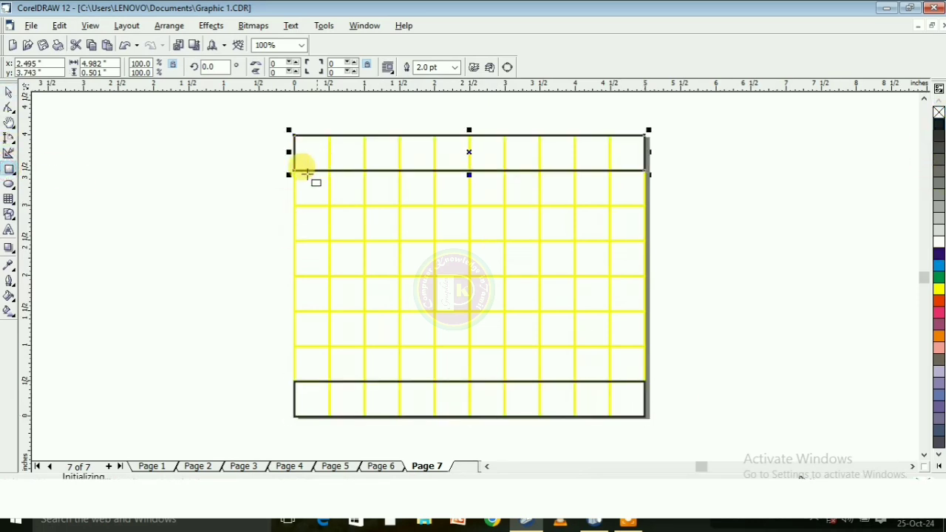
left_click_drag(294, 168, 334, 383)
left_click(938, 127)
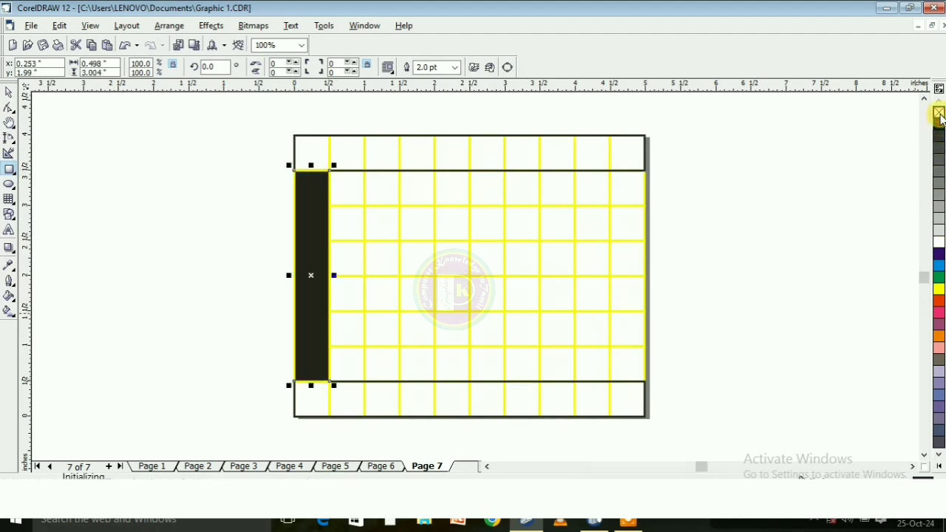
left_click(938, 114)
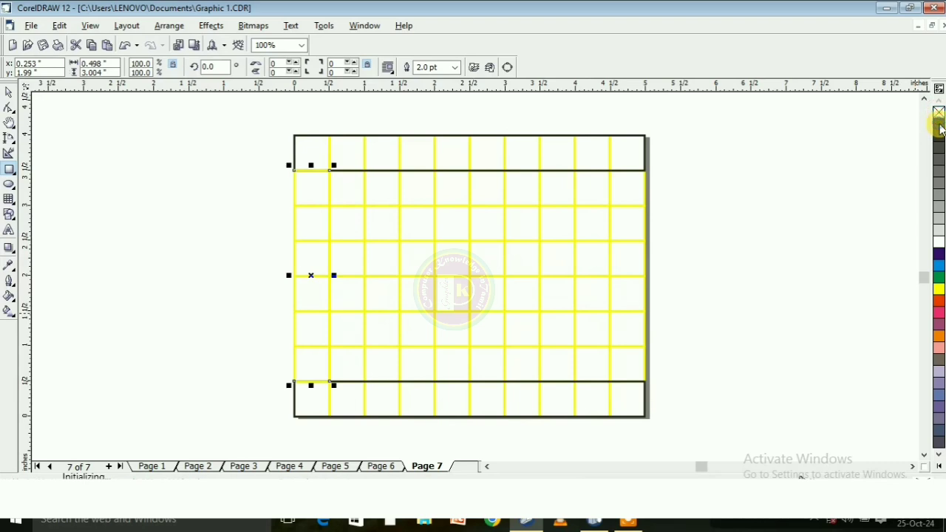
right_click(938, 127)
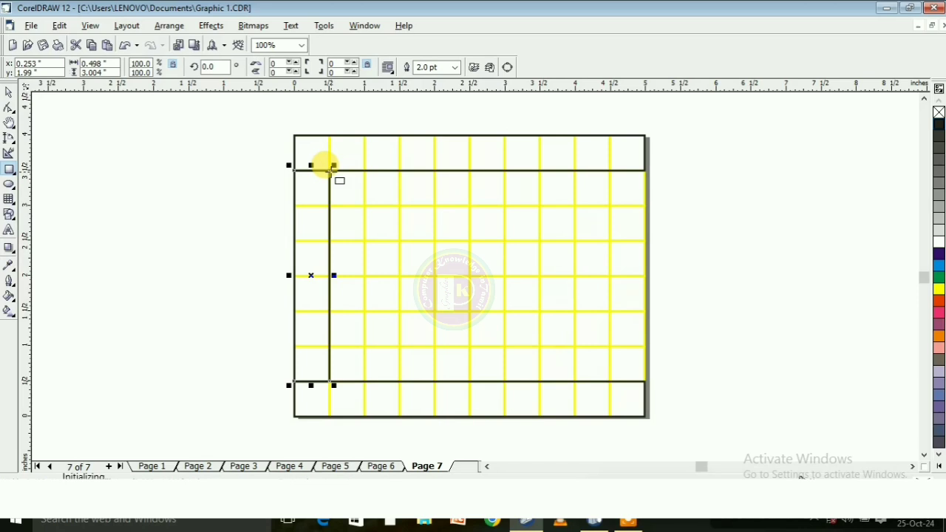
- Draw an unfilled, black-outlined rectangle about 2.24 by 3 inches between the strips, adjoining the narrow column rectangle
left_click_drag(330, 167, 484, 376)
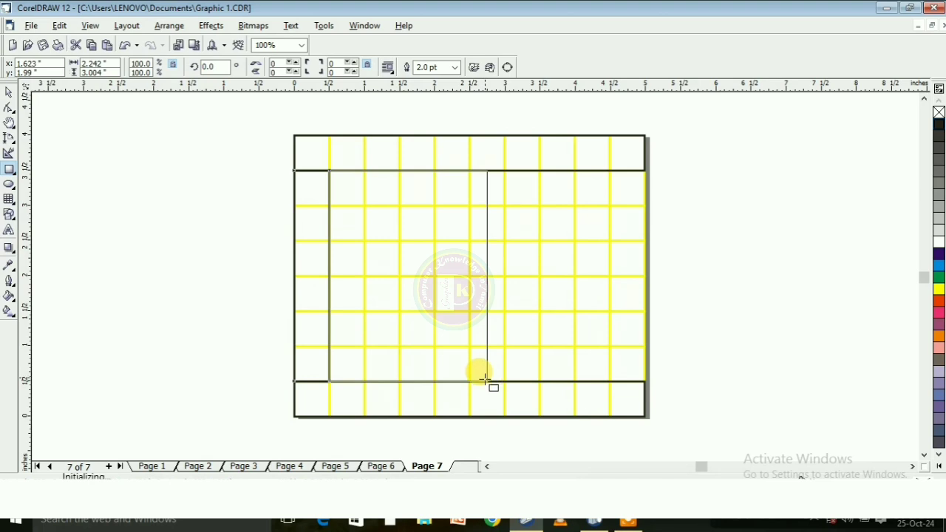
left_click_drag(484, 379, 487, 380)
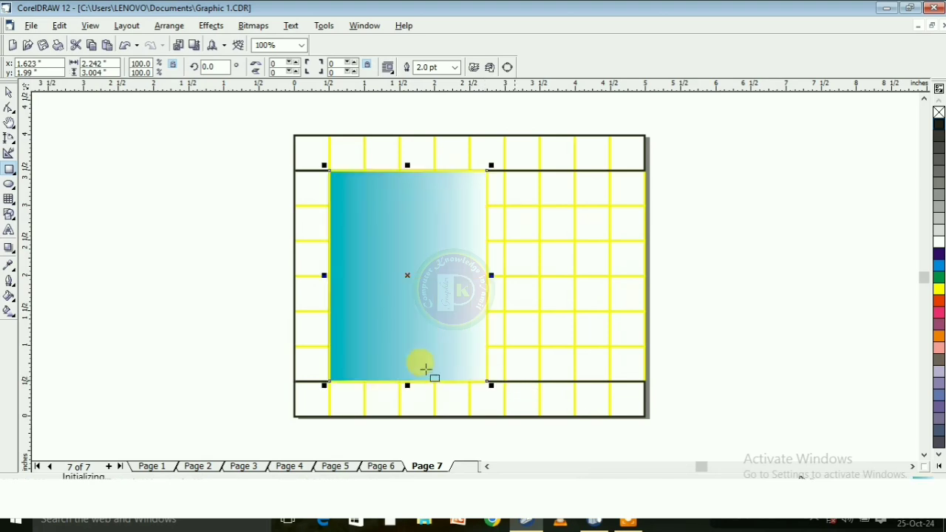
right_click(937, 124)
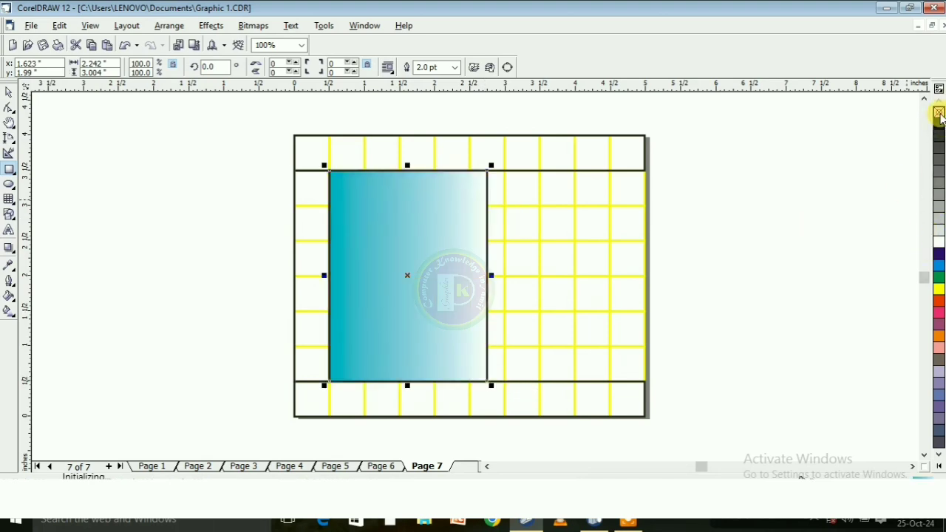
left_click(938, 113)
- Select the top strip, narrow left column and bottom strip rectangles and set their outline width to 1.0 pt
left_click(9, 90)
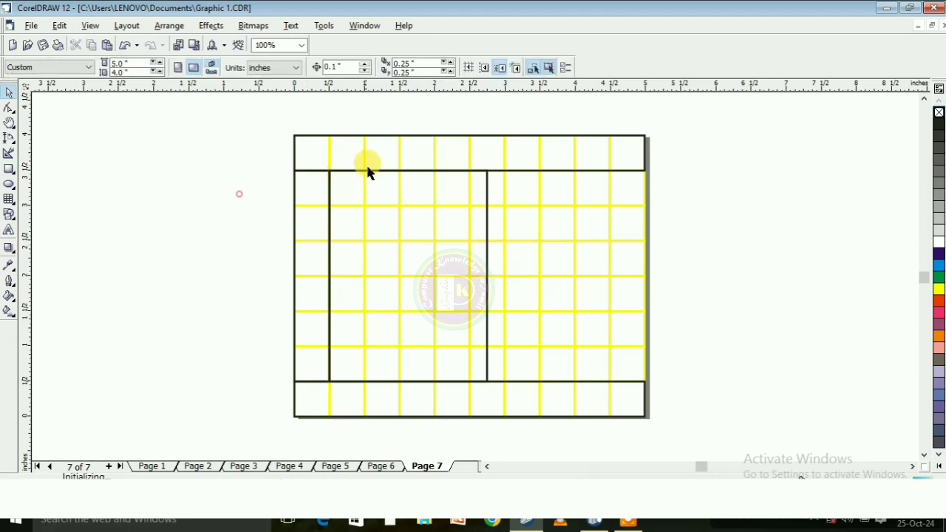
left_click(367, 139)
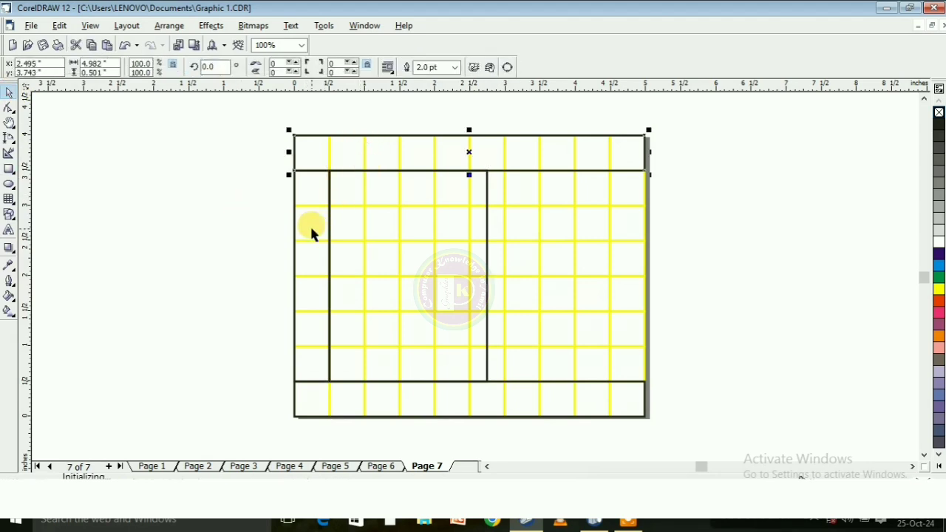
left_click(311, 231, "shift")
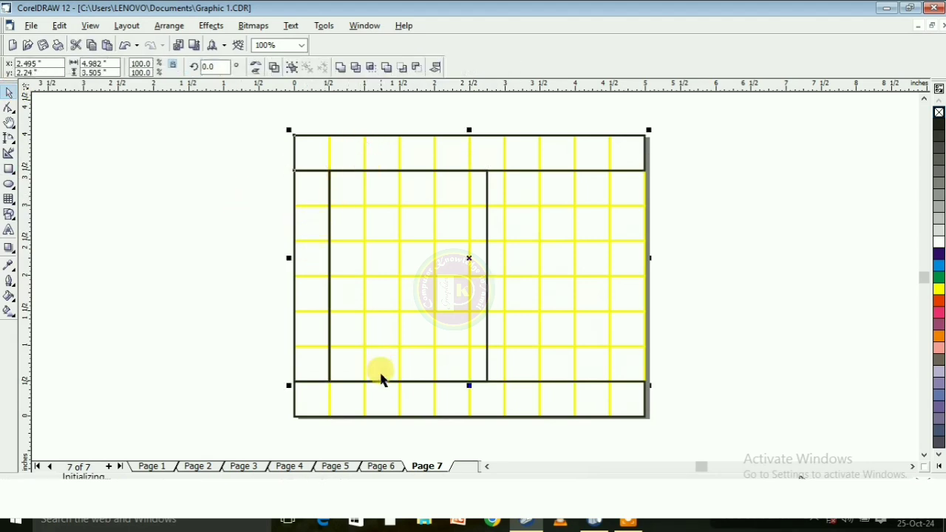
left_click(380, 394, "shift")
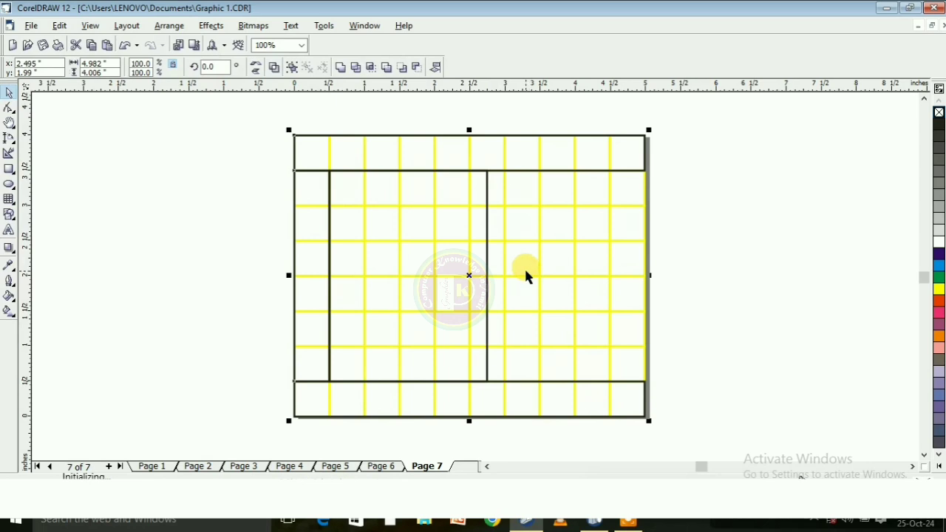
left_click(9, 282)
left_click(29, 285)
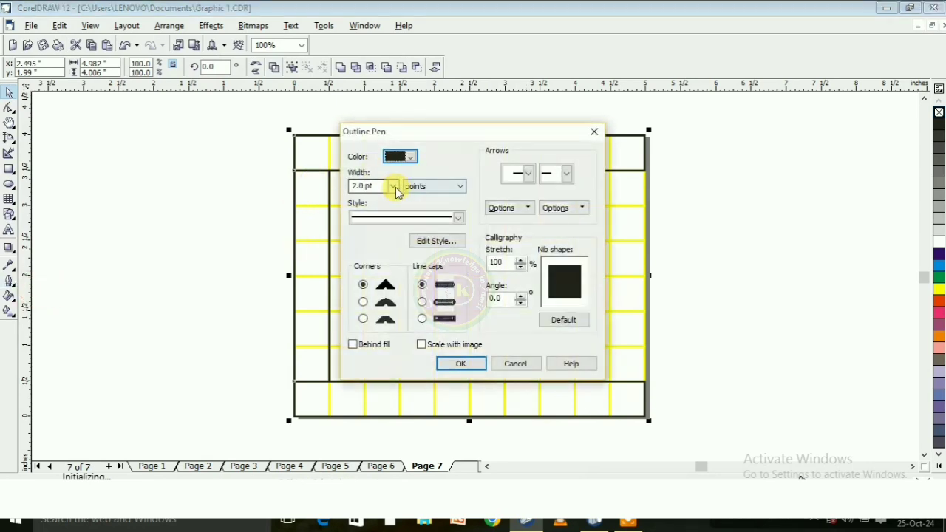
left_click(395, 187)
left_click(376, 210)
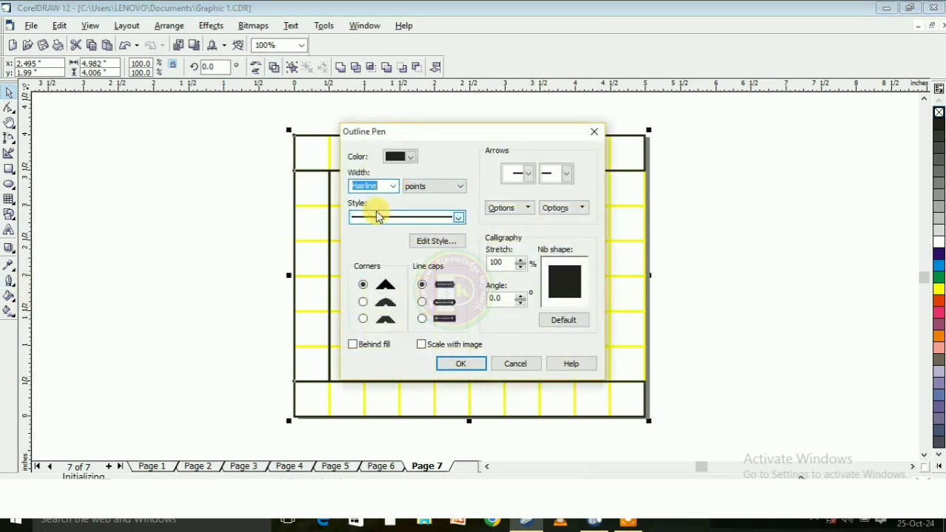
left_click(392, 185)
left_click(377, 219)
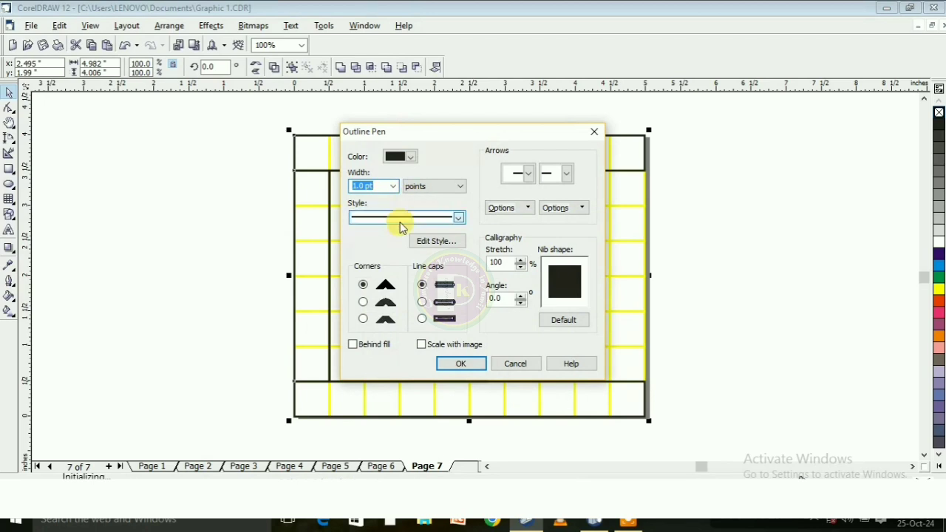
- Apply a dashed line style with Behind fill and Scale with image enabled to the selected rectangles' outlines
left_click(401, 219)
left_click(460, 264)
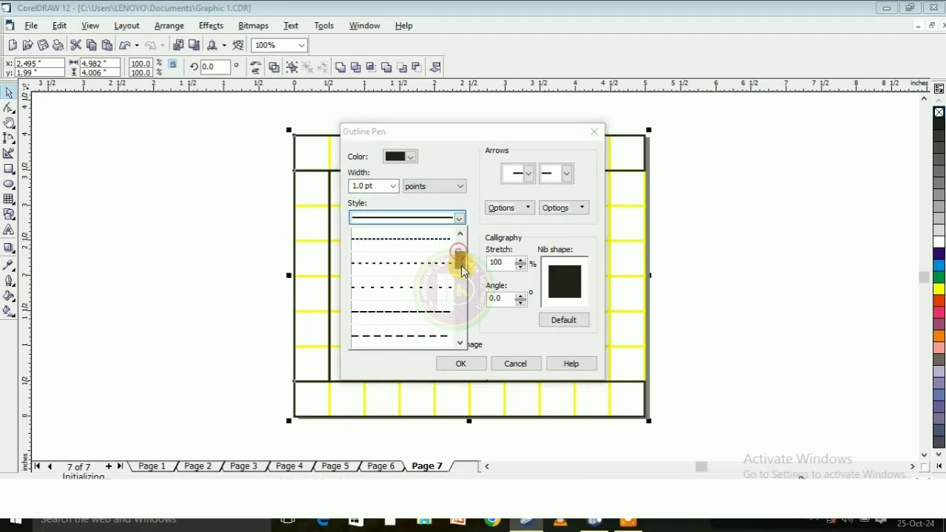
left_click(425, 316)
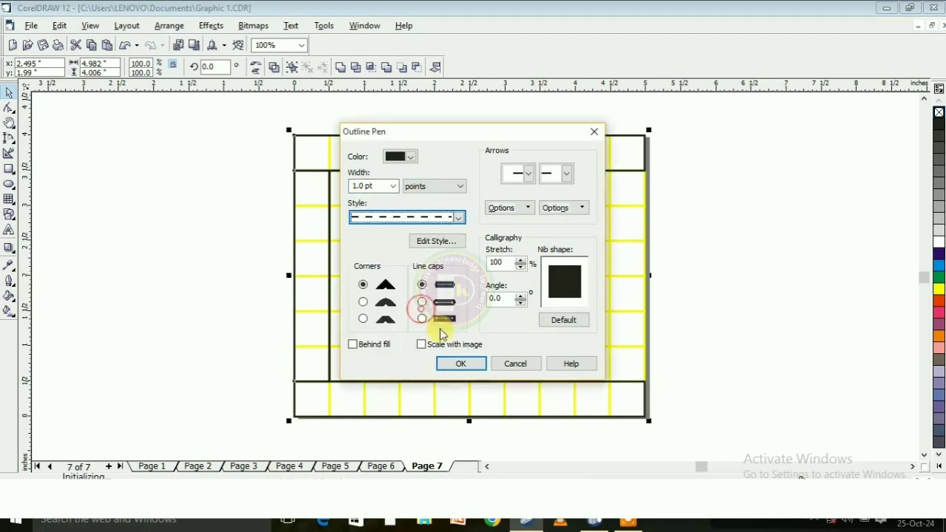
left_click(353, 344)
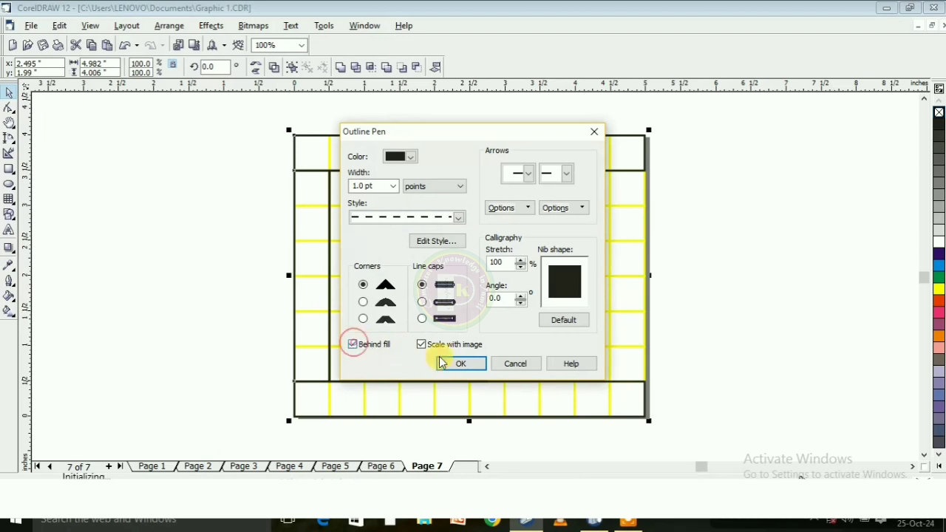
left_click(451, 362)
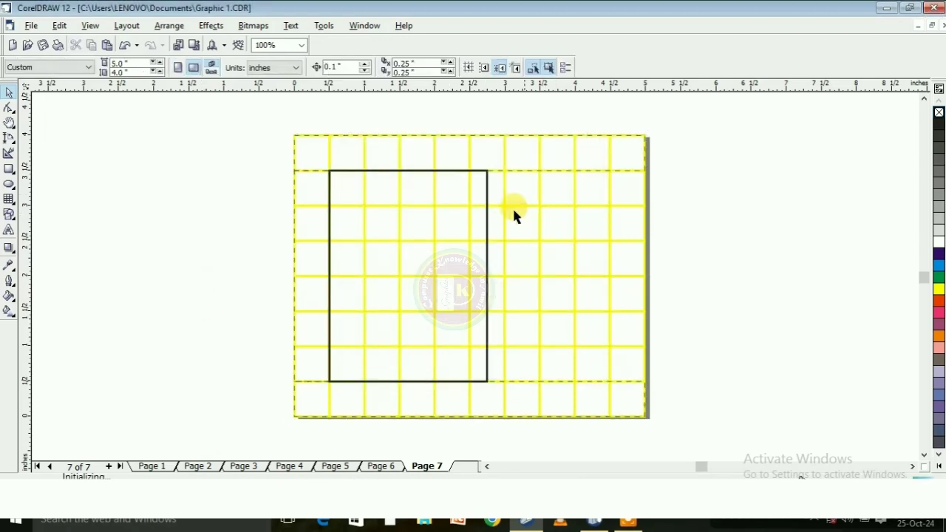
- Delete the yellow graph-paper grid and select the black-outlined panel rectangle
left_click(500, 211)
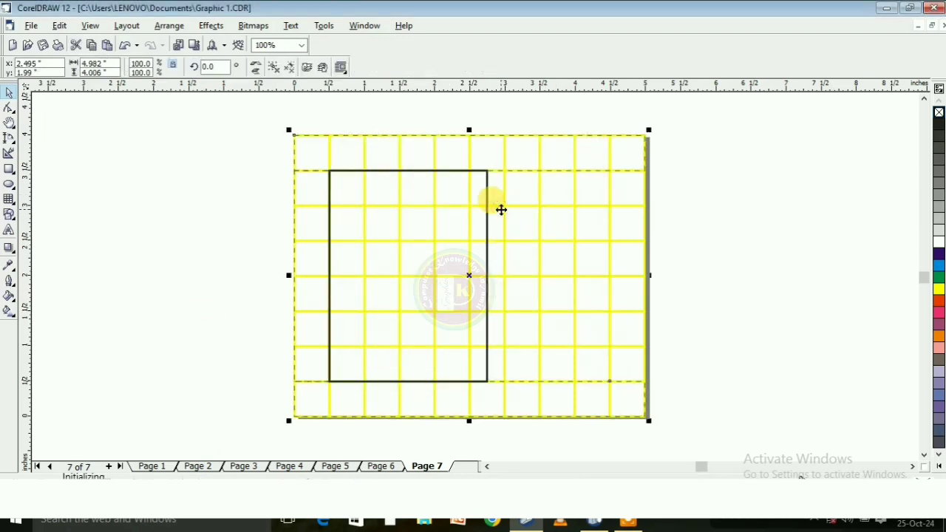
key("Delete")
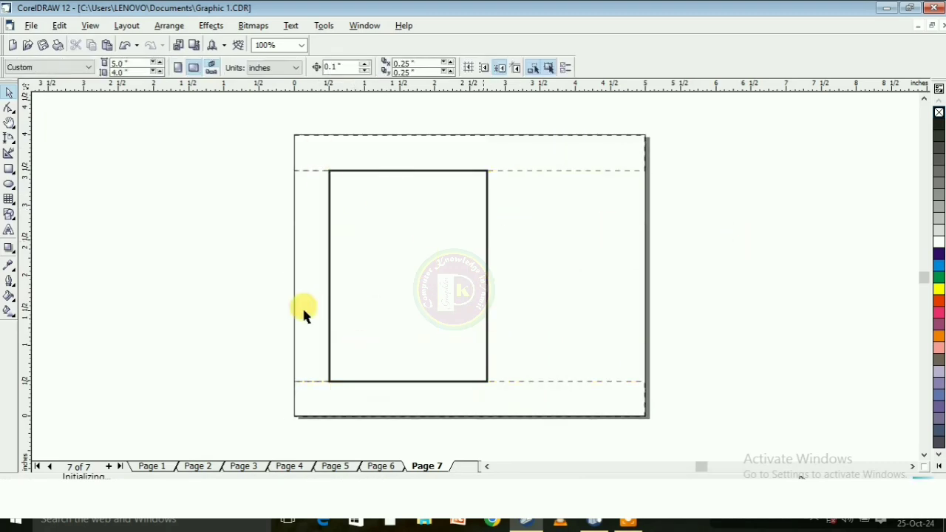
left_click(454, 256)
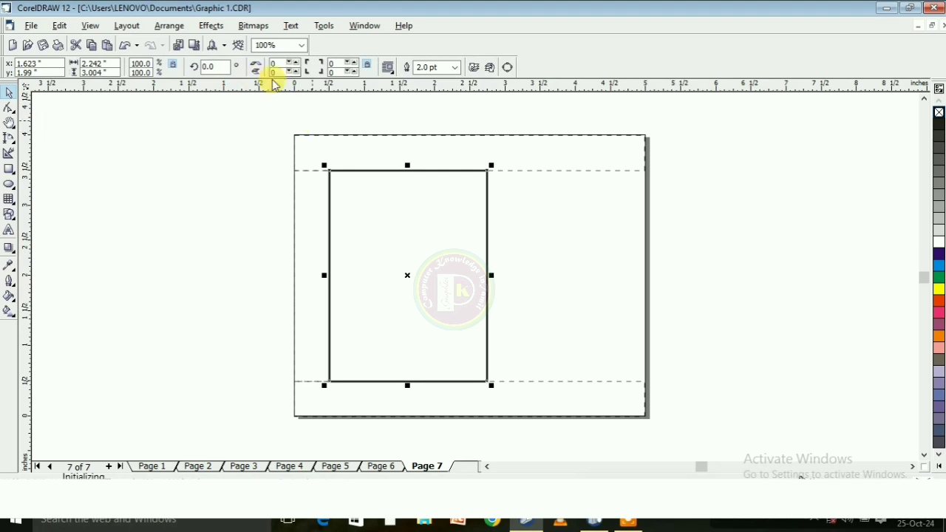
- Import 1682145797828.jpg from the murugar things folder and place it about 2.44 by 1.83 inches beside the panel rectangle
left_click(178, 46)
scroll(473, 244, "down", 2)
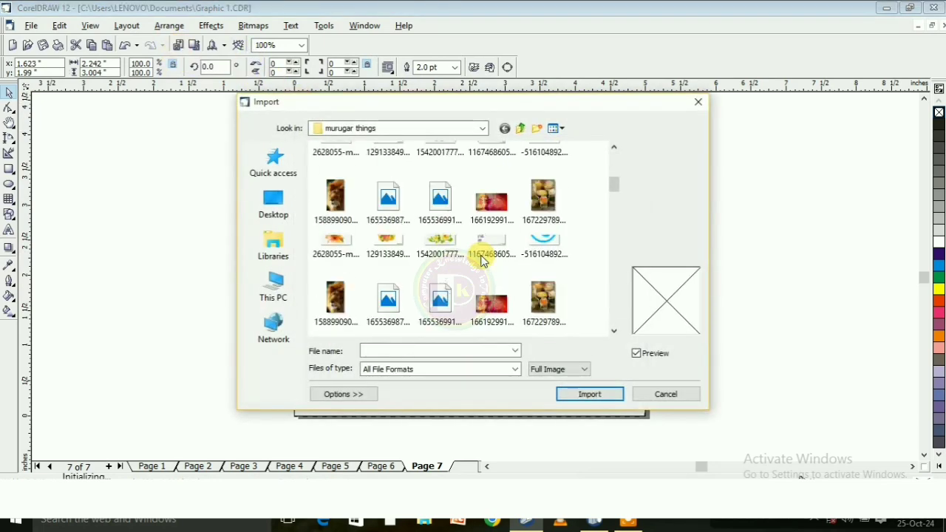
scroll(481, 260, "down", 10)
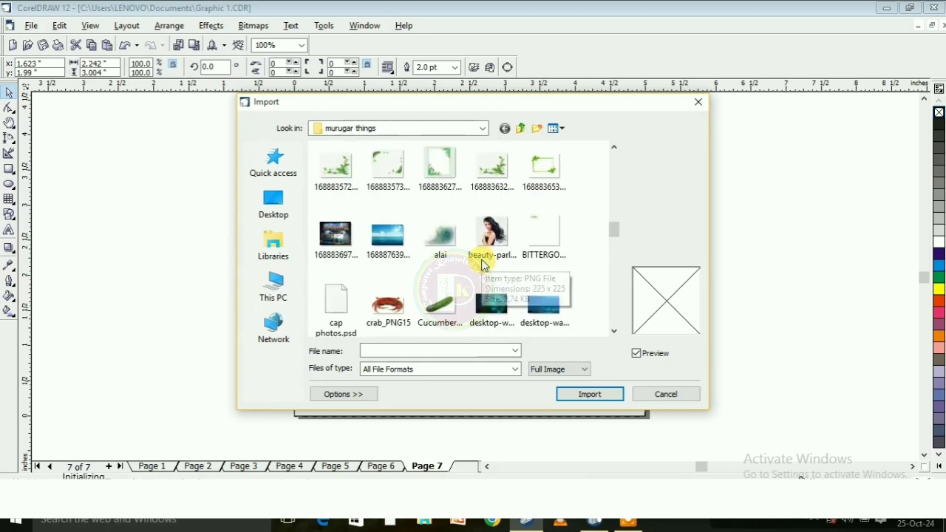
scroll(481, 262, "up", 5)
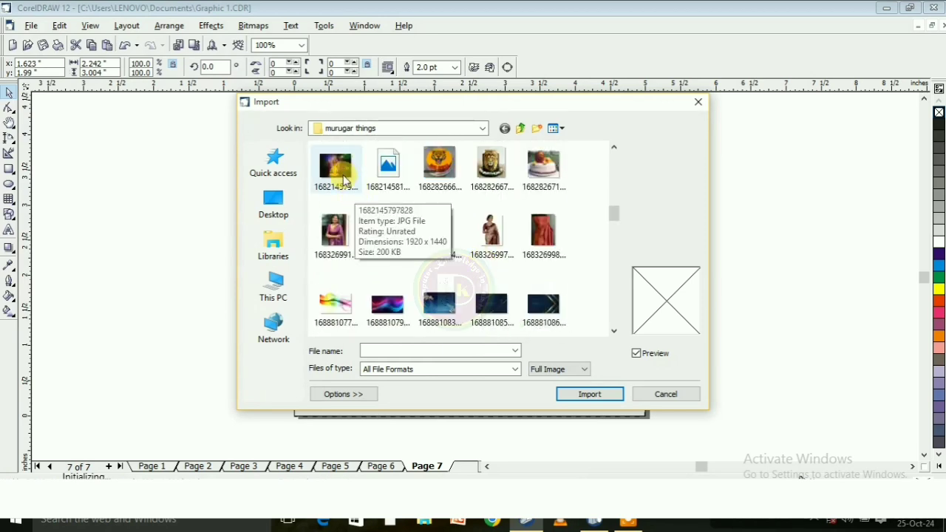
left_click(344, 179)
left_click(589, 394)
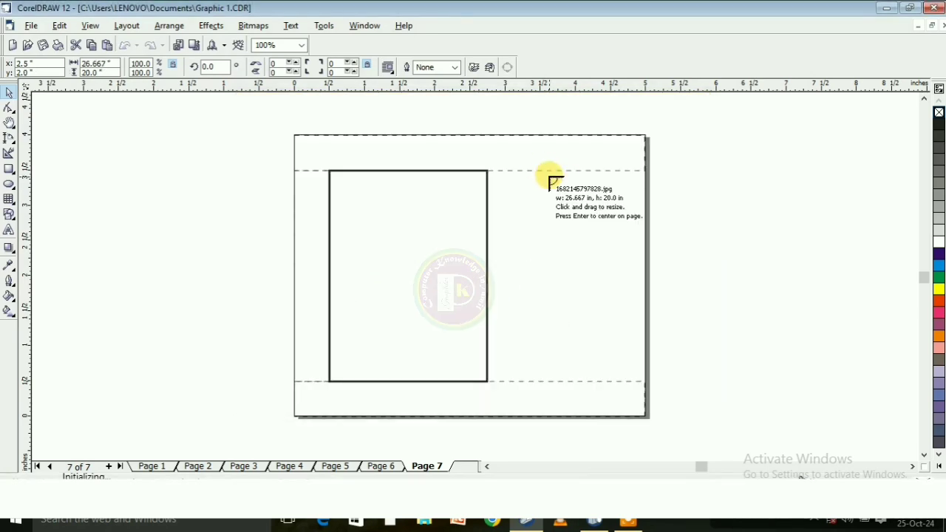
left_click_drag(541, 174, 692, 380)
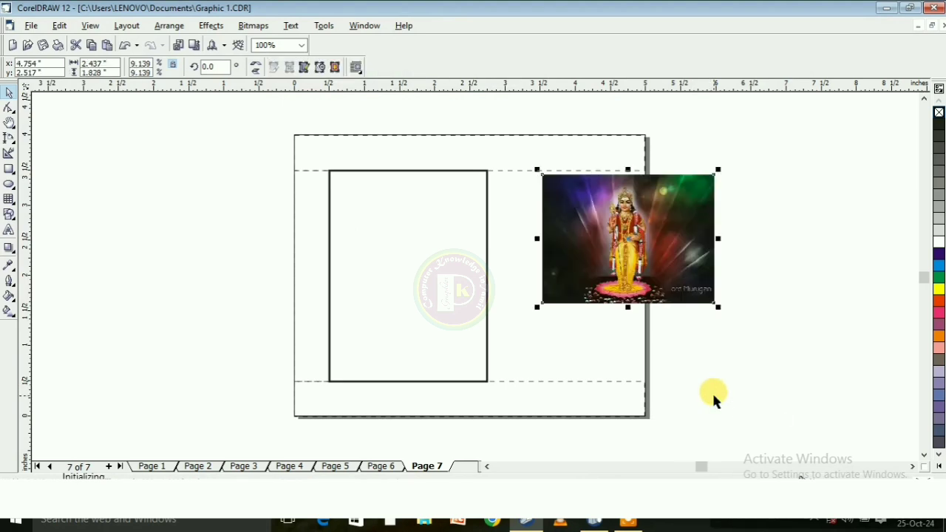
- PowerClip the imported image inside the panel rectangle, open its contents and scale the image to about 4.04 by 3.03 inches
left_click(211, 26)
mouse_move(227, 183)
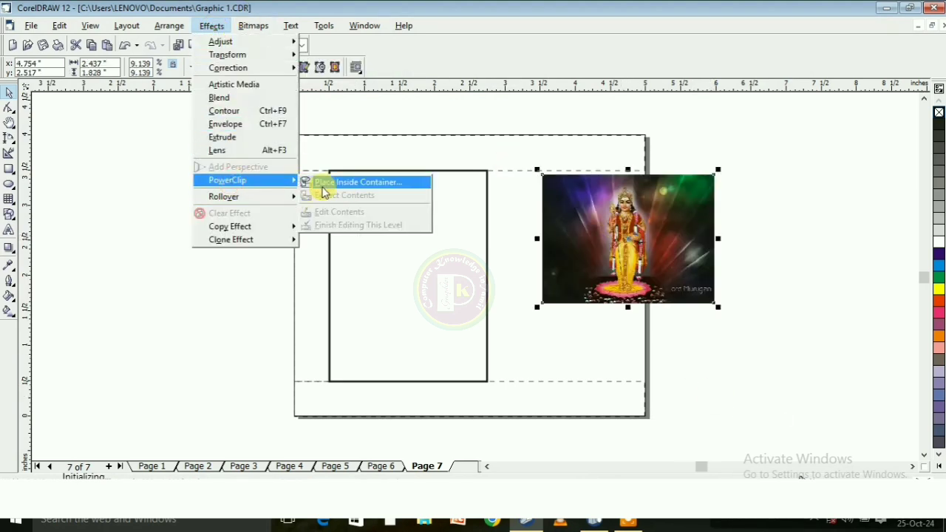
left_click(327, 191)
left_click(369, 222)
right_click(416, 272)
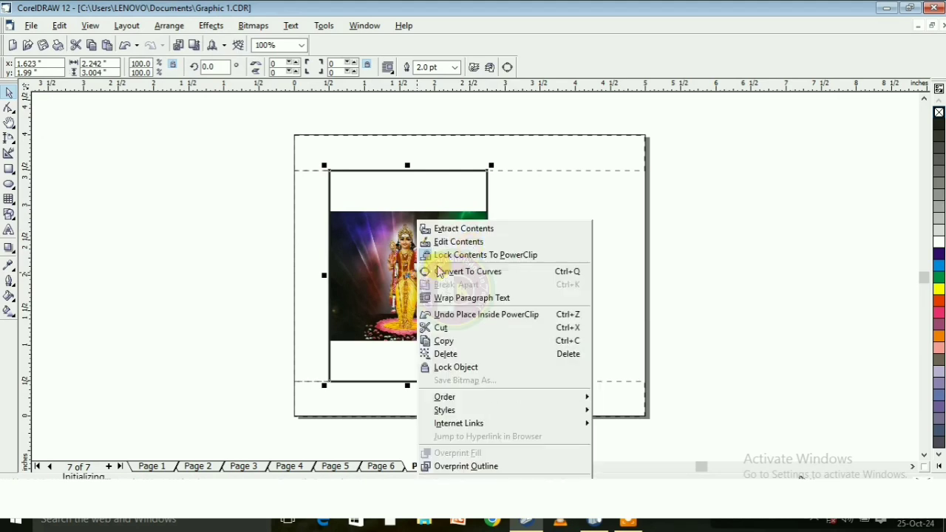
left_click(468, 249)
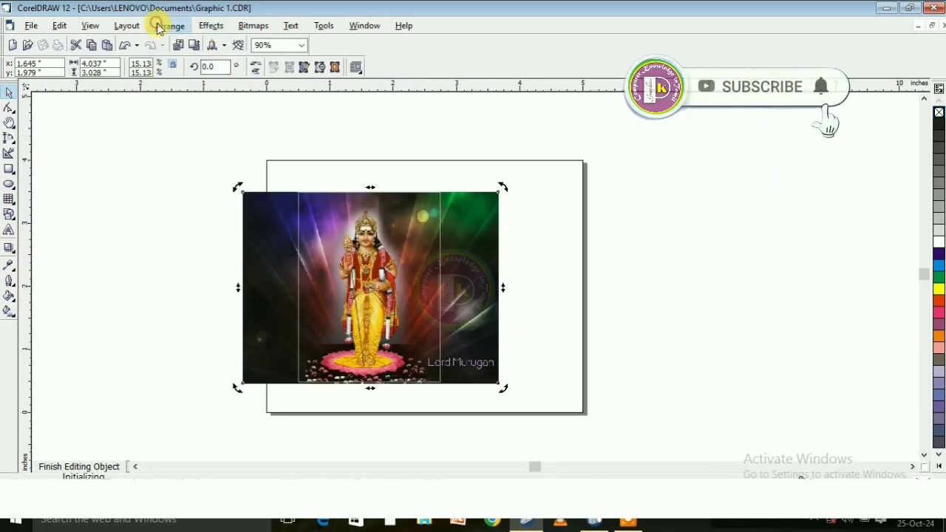
- Apply Brightness -23, Contrast 89 and Intensity 11 to the image and finish editing the PowerClip contents
left_click(175, 26)
mouse_move(205, 28)
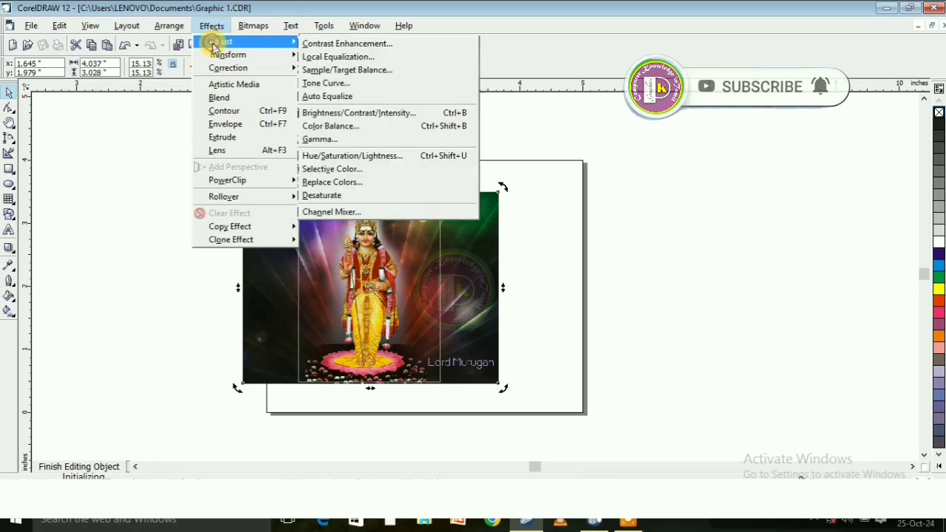
left_click(412, 111)
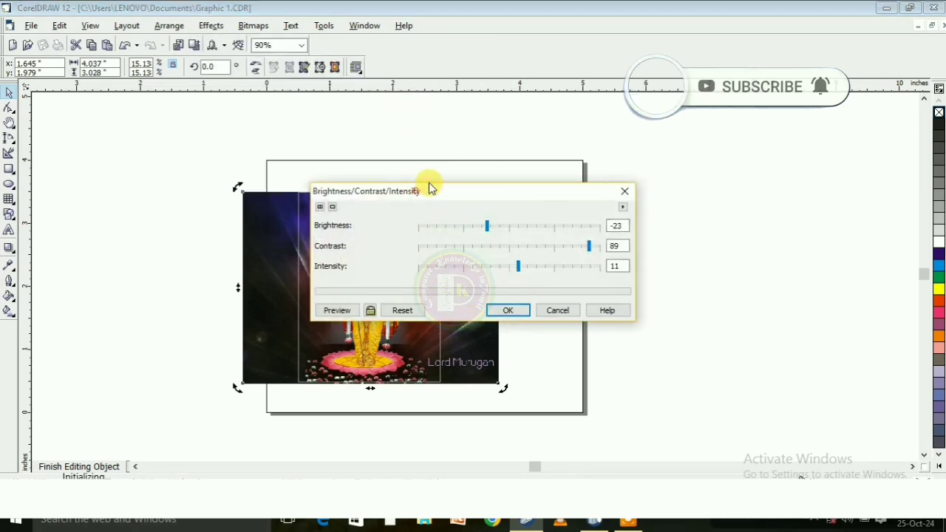
left_click_drag(428, 186, 587, 133)
left_click(495, 256)
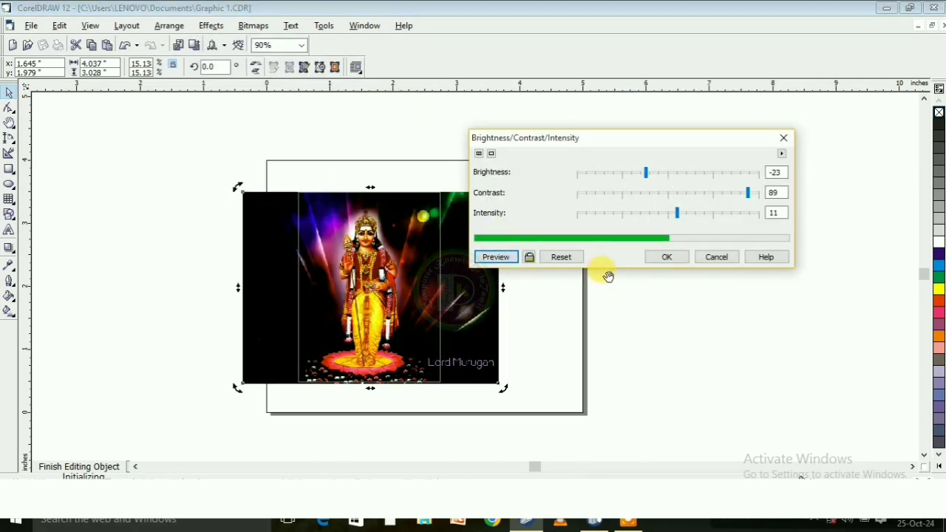
left_click(659, 257)
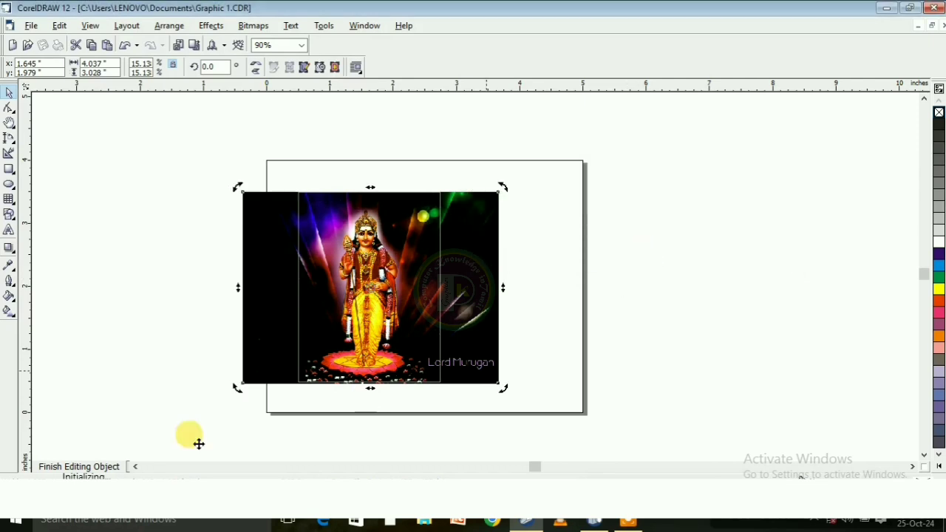
left_click(90, 469)
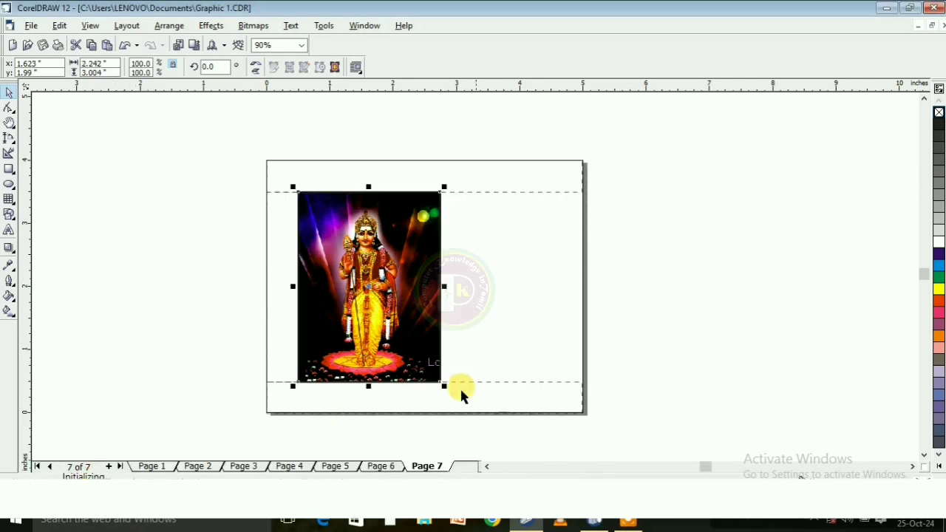
key("F4")
left_click(425, 419)
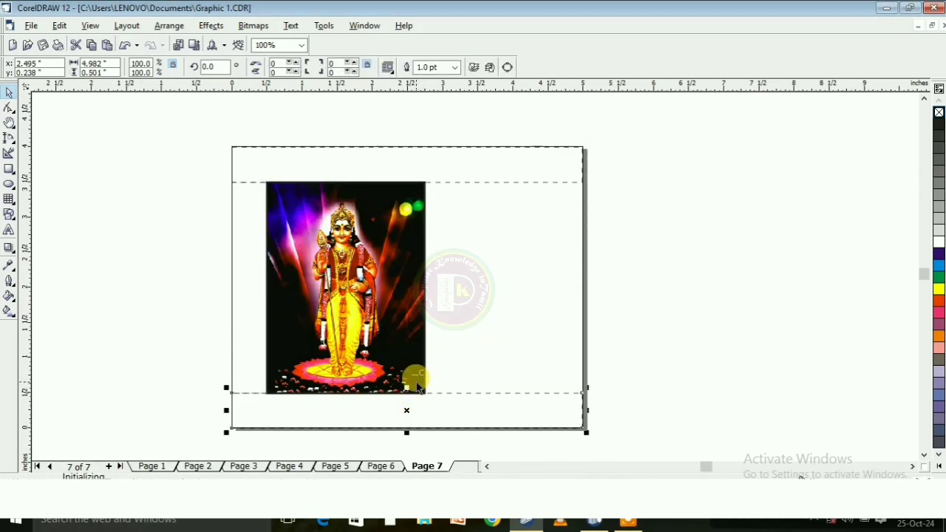
left_click(391, 442)
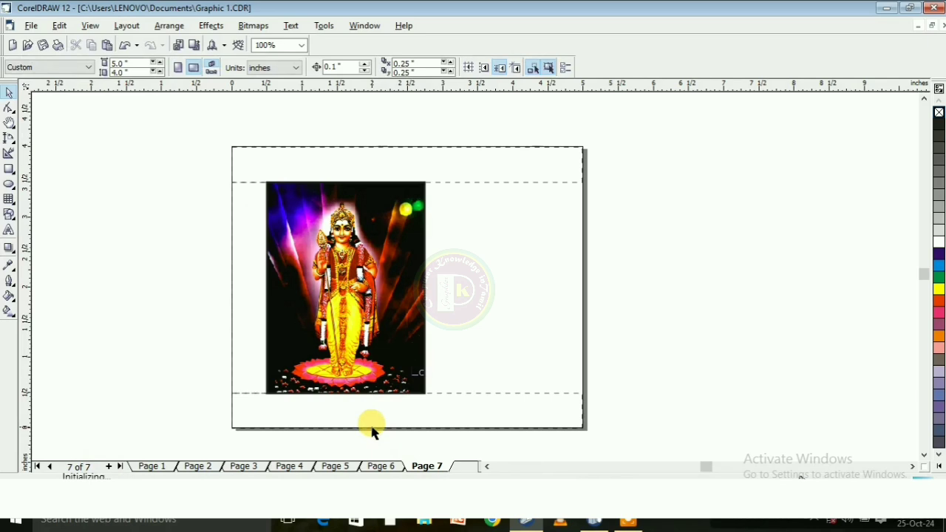
- Add the artistic text "சுப்பிரமணிய சுவாமி திருக்கோவில்" near the upper edge of the picture panel
left_click(8, 231)
left_click(148, 175)
type("சுப்பிரமணிய சுவாமி திருக்கோவில்")
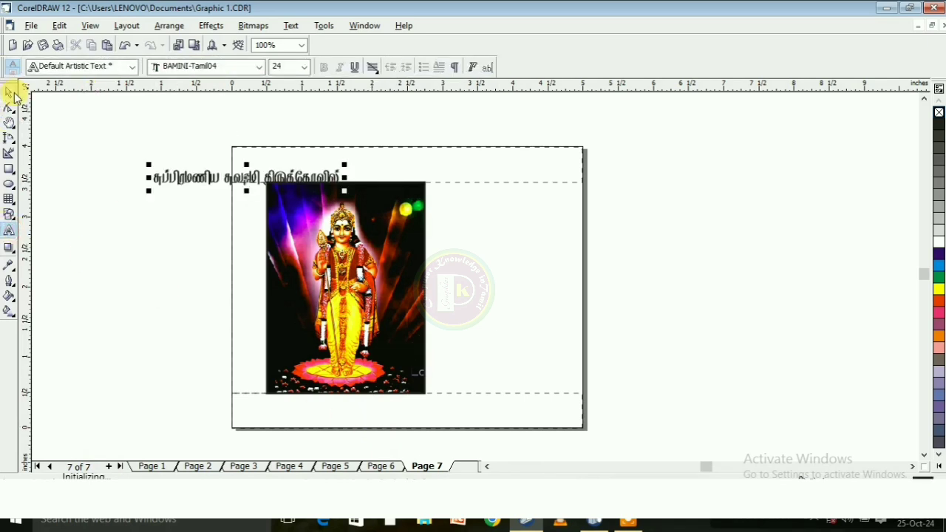
left_click(9, 93)
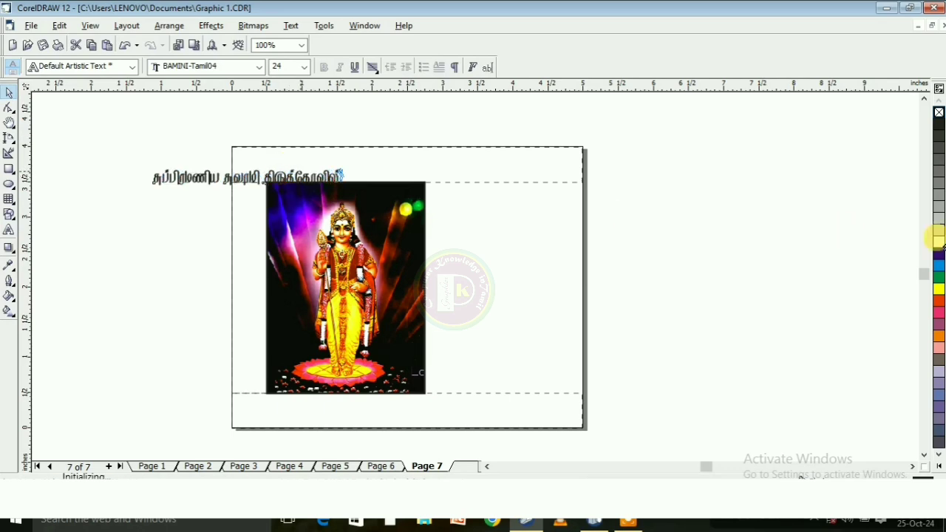
- Fill the Tamil title text with white and give it a red hairline outline with Behind fill enabled
left_click(940, 246)
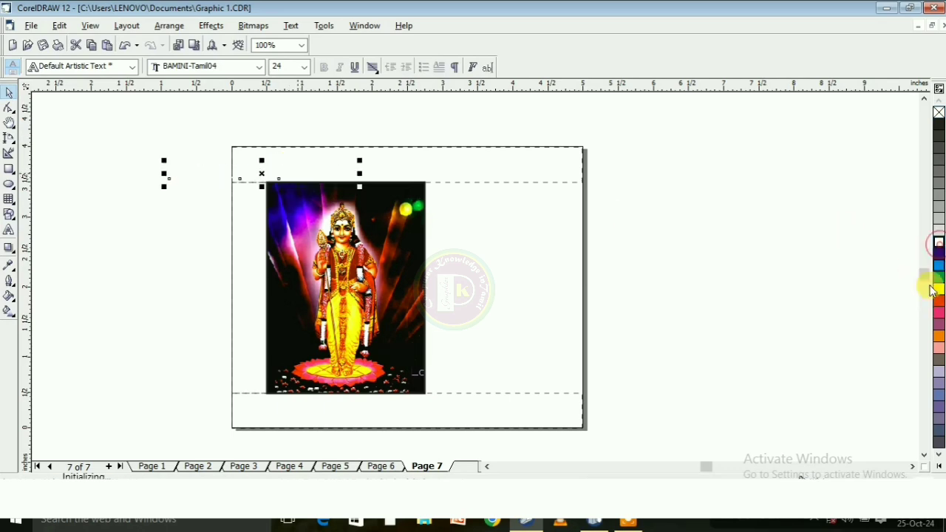
left_click(940, 305)
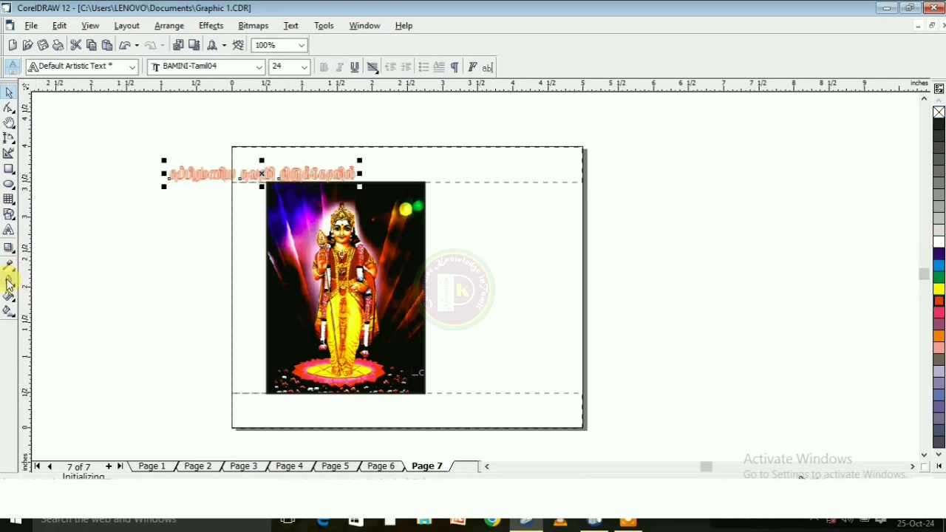
left_click(9, 282)
left_click(35, 289)
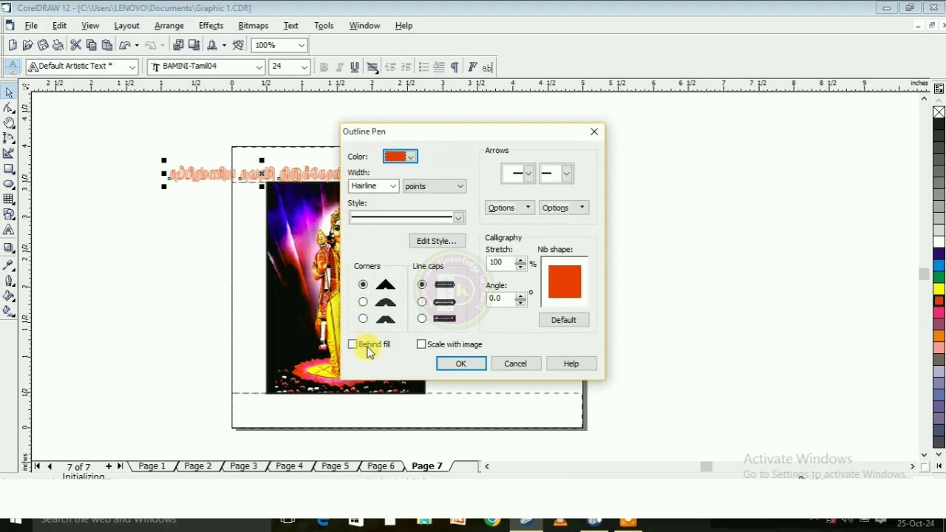
left_click(361, 346)
left_click(449, 363)
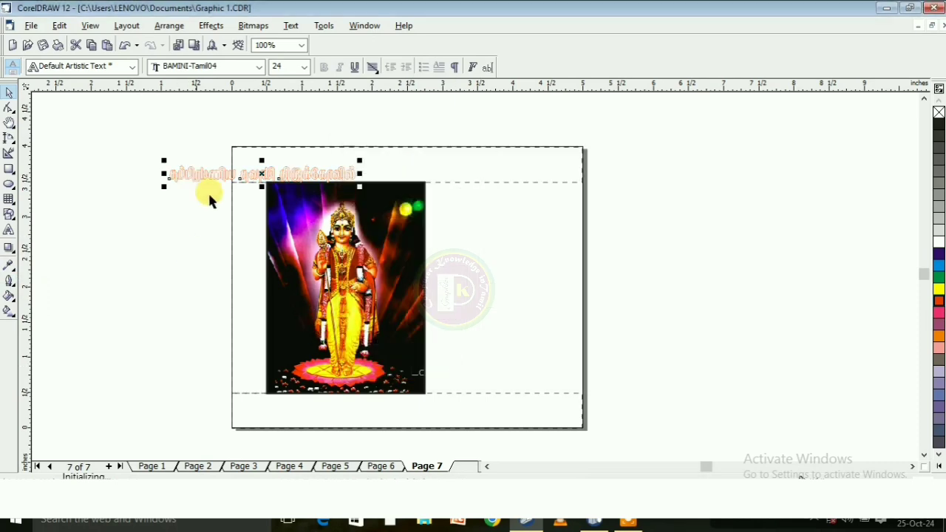
- Move the title onto the lower part of the picture and scale it to about 19.43 pt, fitting the panel's width
left_click_drag(316, 289, 327, 311)
scroll(332, 343, "up", 2)
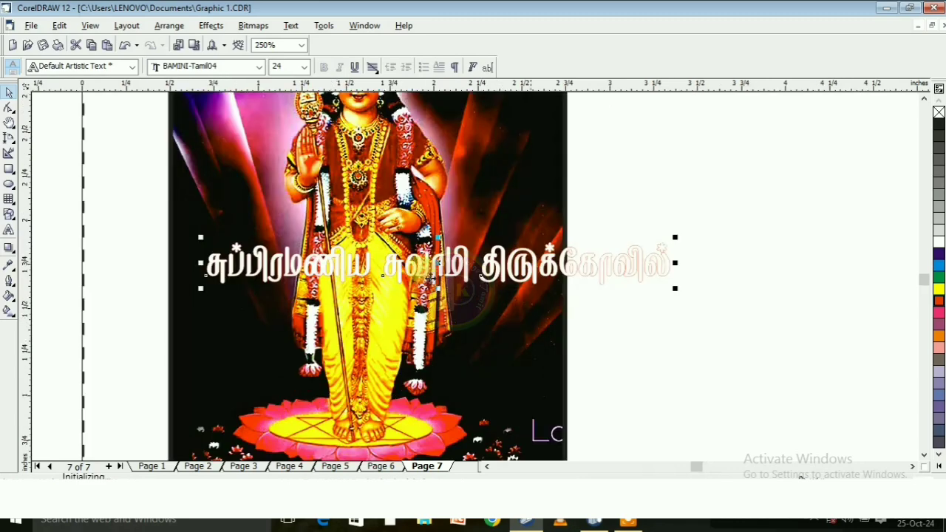
left_click_drag(675, 237, 494, 273)
left_click_drag(366, 291, 525, 346)
left_click_drag(497, 290, 473, 291)
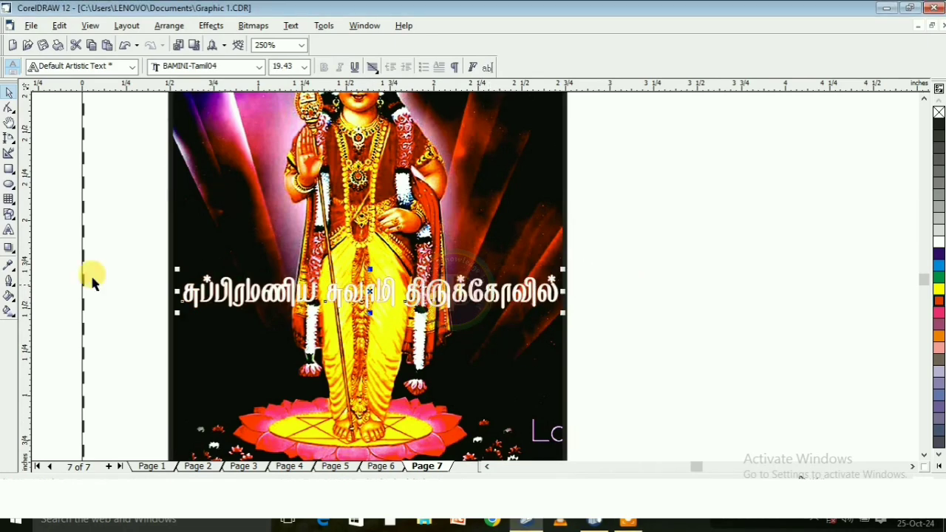
- Draw a rectangle about 2.24 by 0.24 inches over the title, filled yellow and without an outline
left_click(9, 170)
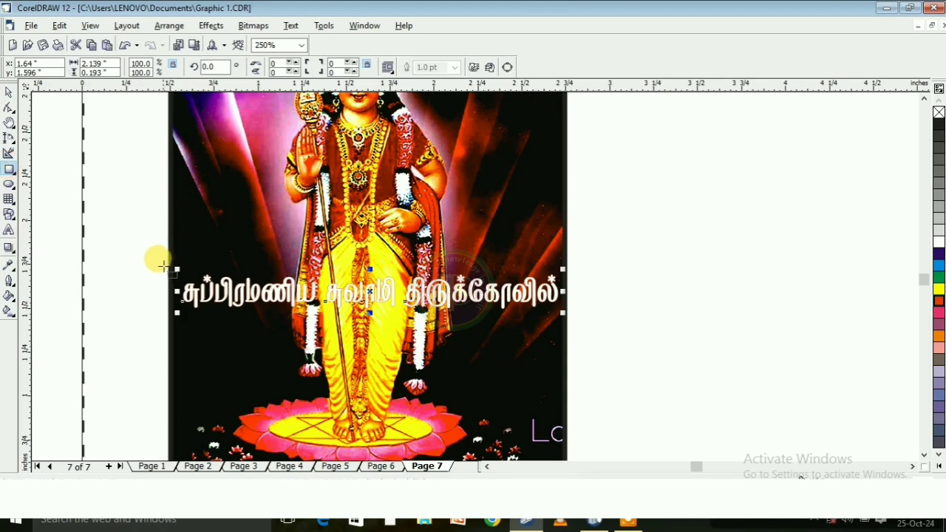
left_click_drag(164, 267, 567, 316)
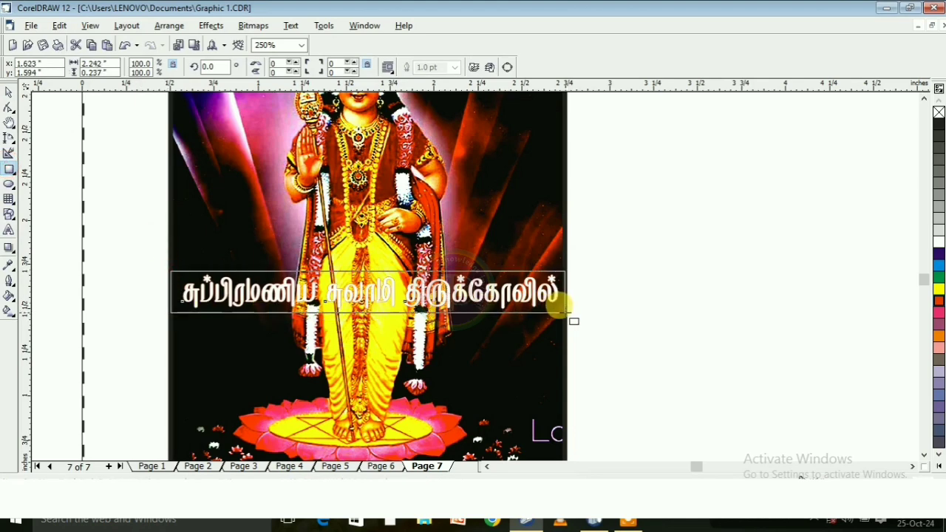
left_click(938, 290)
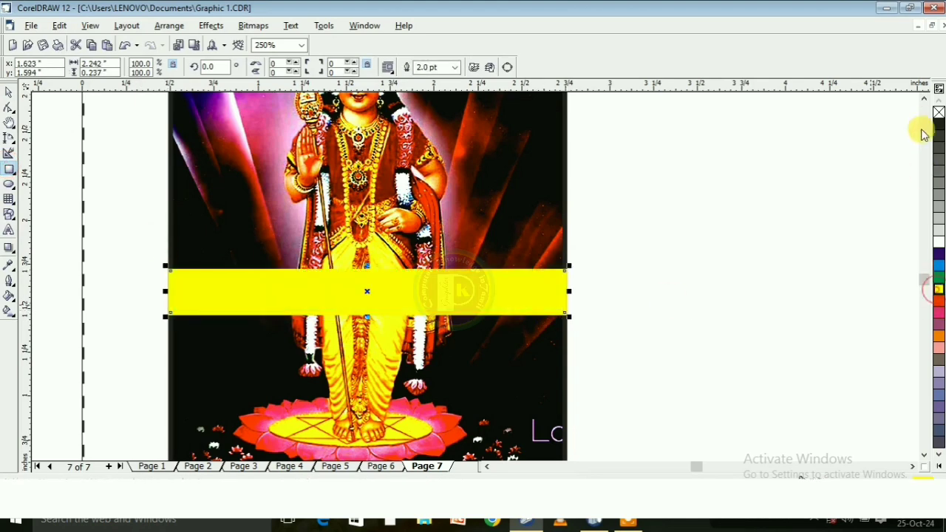
left_click(456, 68)
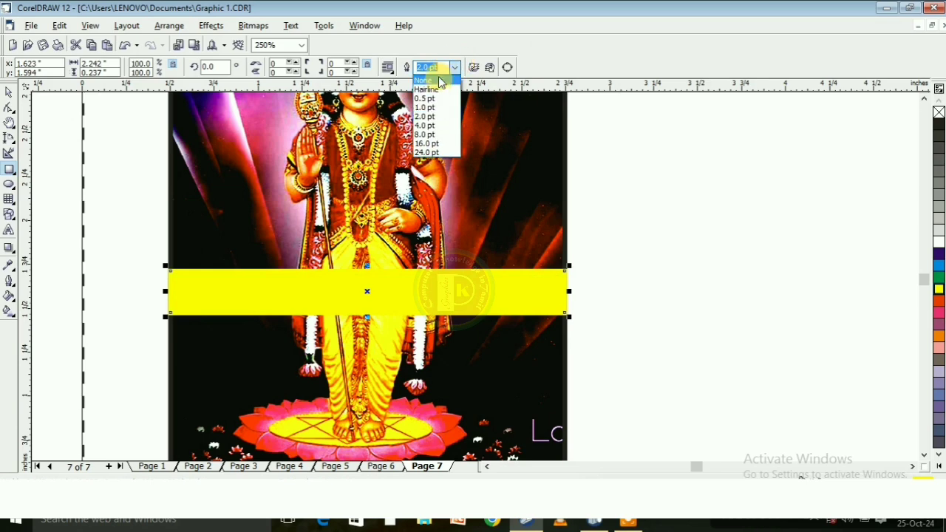
left_click(438, 79)
- Move the yellow bar up off the title and bring the title text to the front
left_click_drag(394, 315, 393, 246)
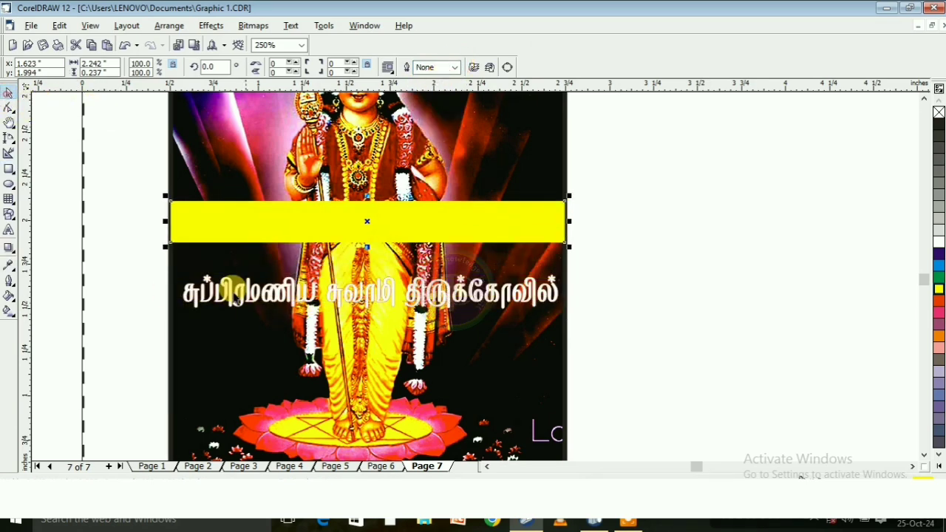
left_click(231, 290)
left_click(169, 26)
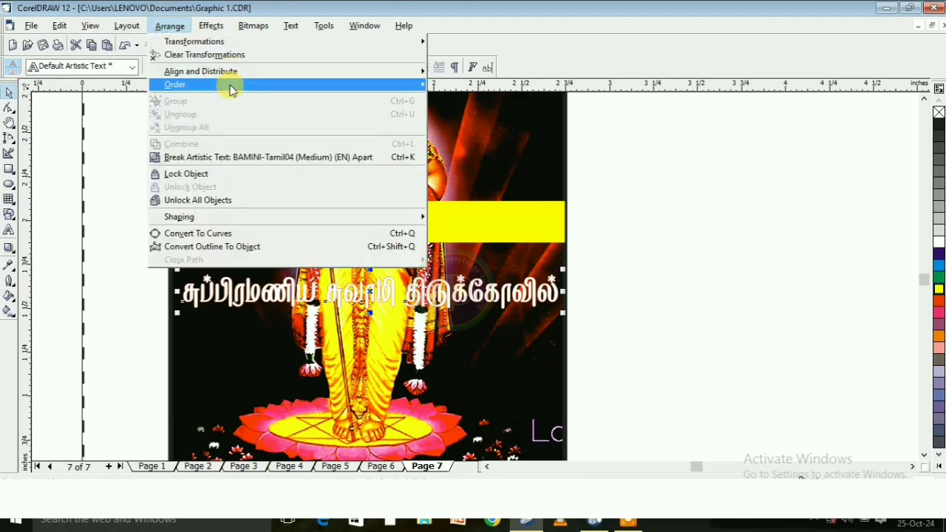
mouse_move(228, 84)
left_click(460, 90)
- Nudge the yellow bar back down behind the title so it frames the text
left_click(410, 232)
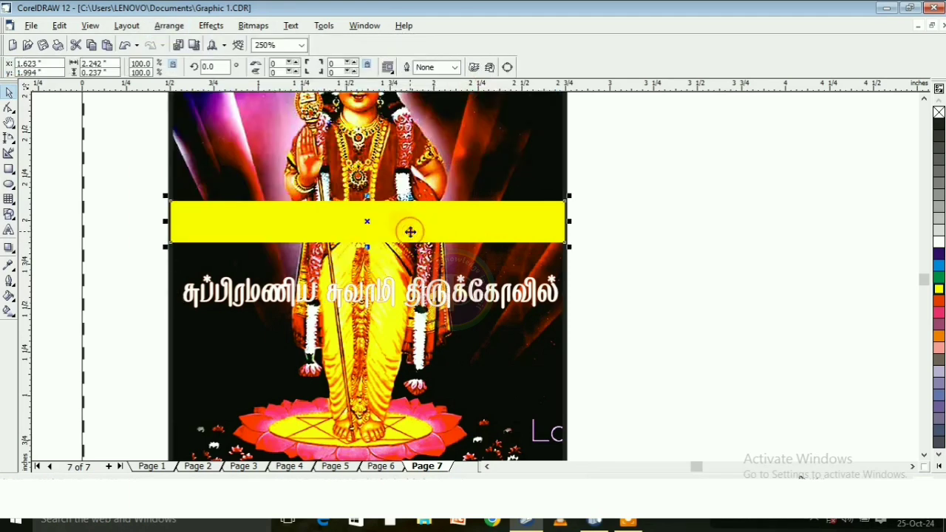
key("Down")
key("Down")
key("Down")
key("Down")
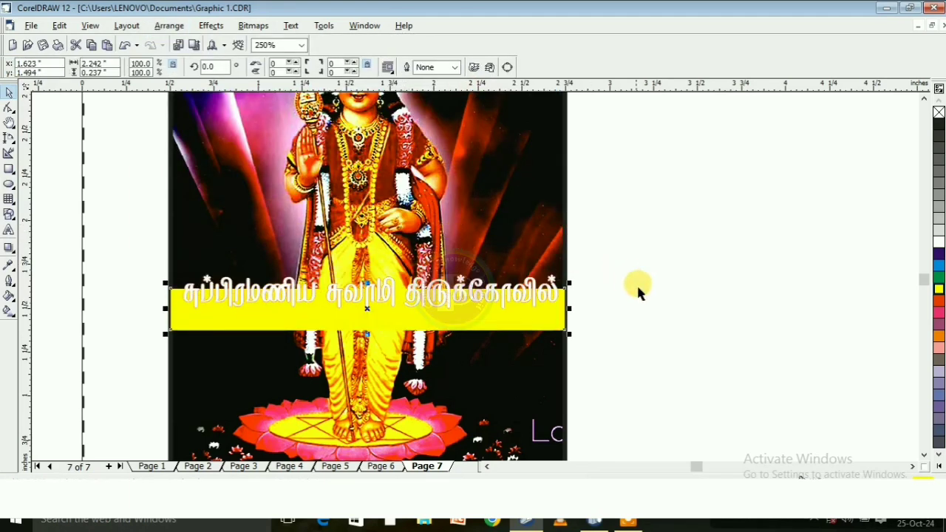
key("Up")
key("Up")
left_click(443, 296)
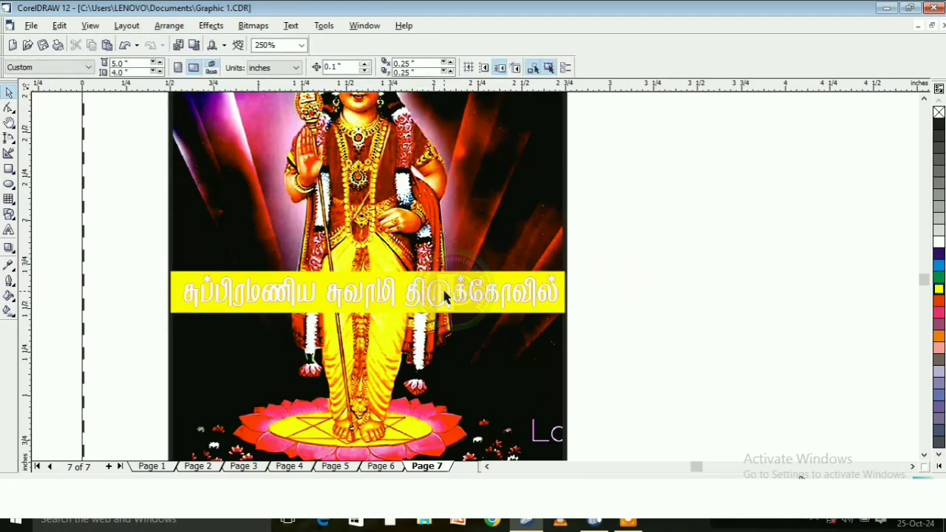
- Give the title text on the yellow bar a thin red outline and apply a preset drop shadow to it
left_click(10, 298)
left_click(116, 292)
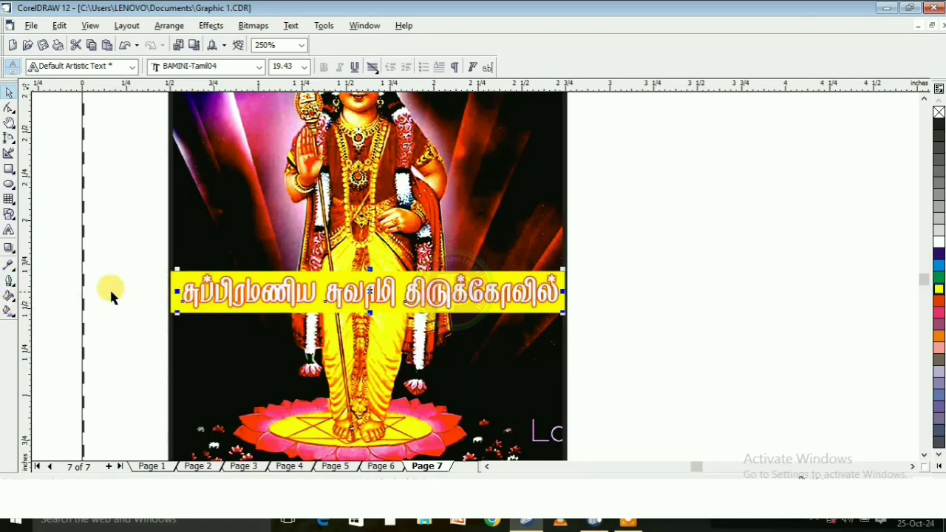
left_click(9, 249)
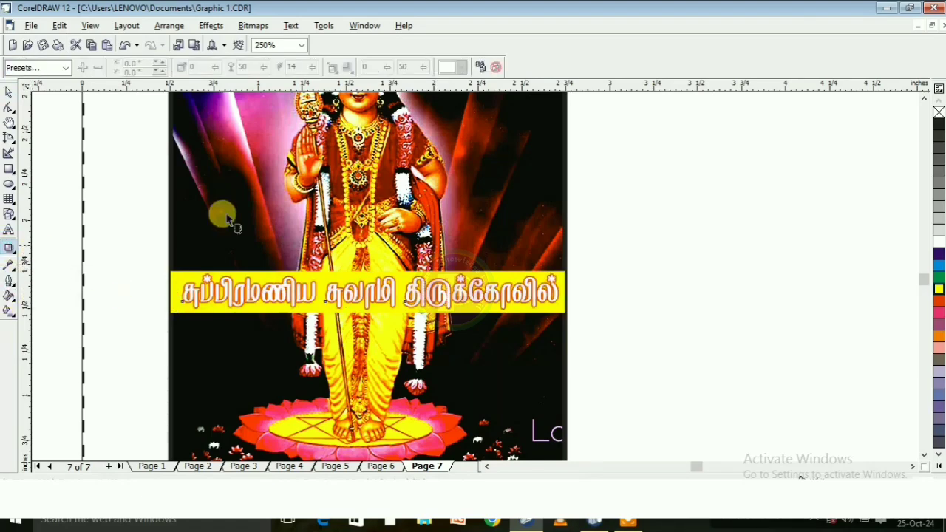
left_click(65, 68)
left_click(24, 193)
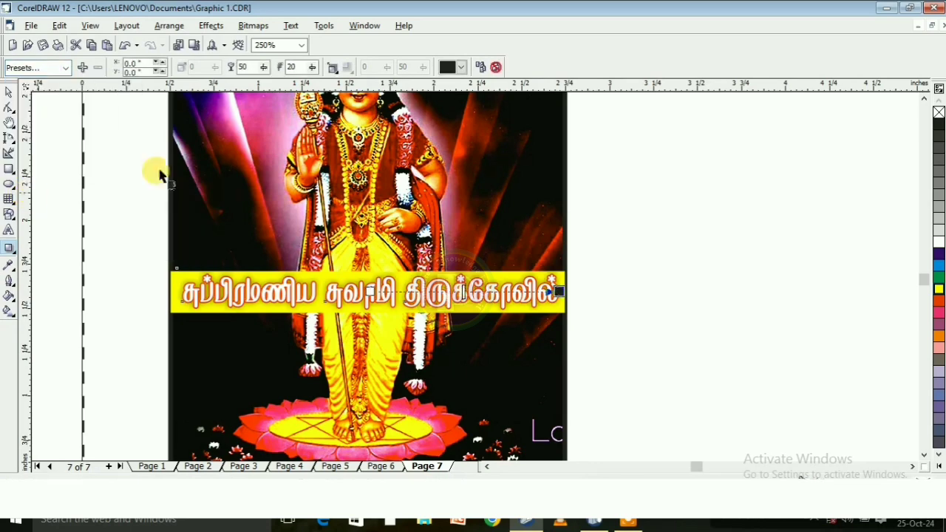
- Set the title shadow's feathering direction to Outside and its feathering to 11
left_click(348, 69)
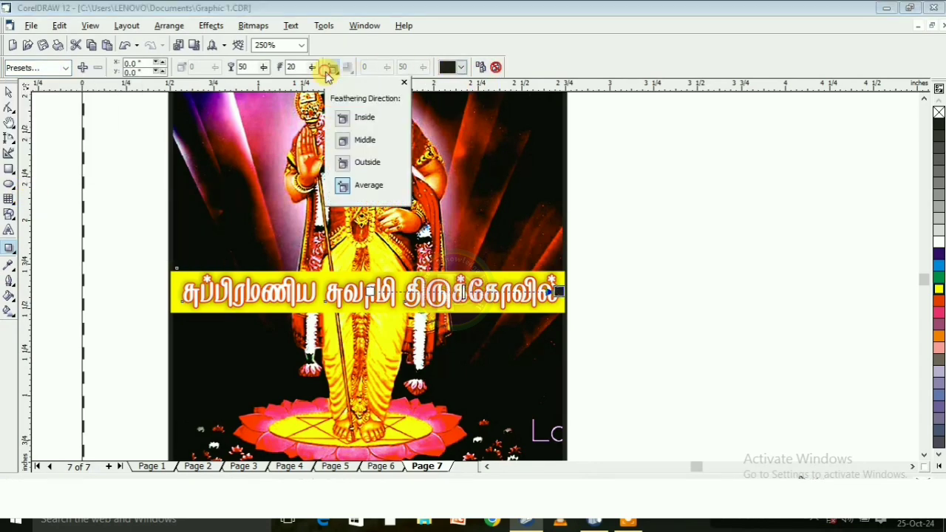
left_click(348, 164)
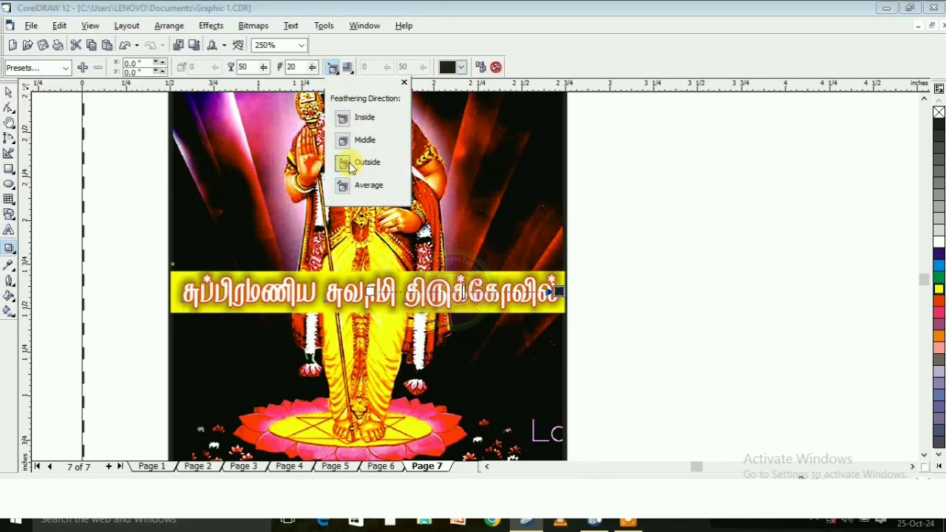
left_click(312, 67)
left_click_drag(312, 86, 311, 89)
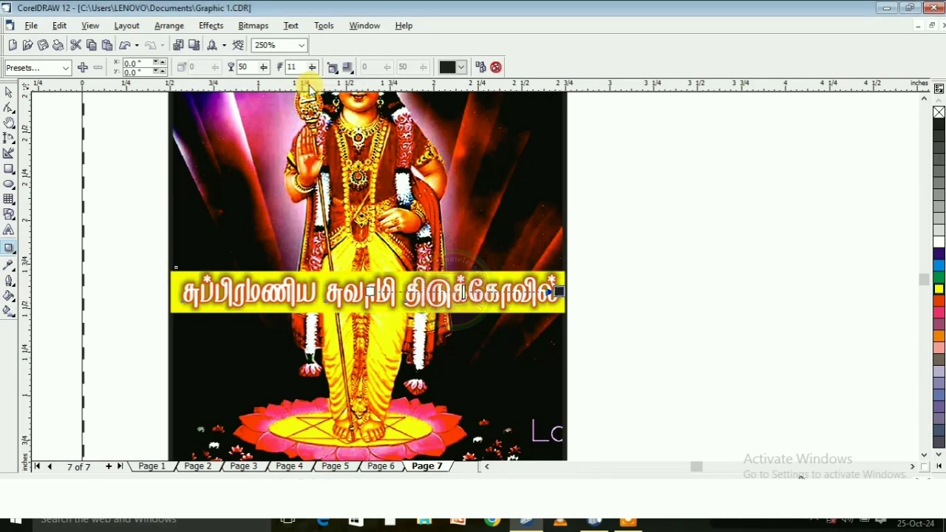
left_click(8, 95)
scroll(349, 236, "down", 1)
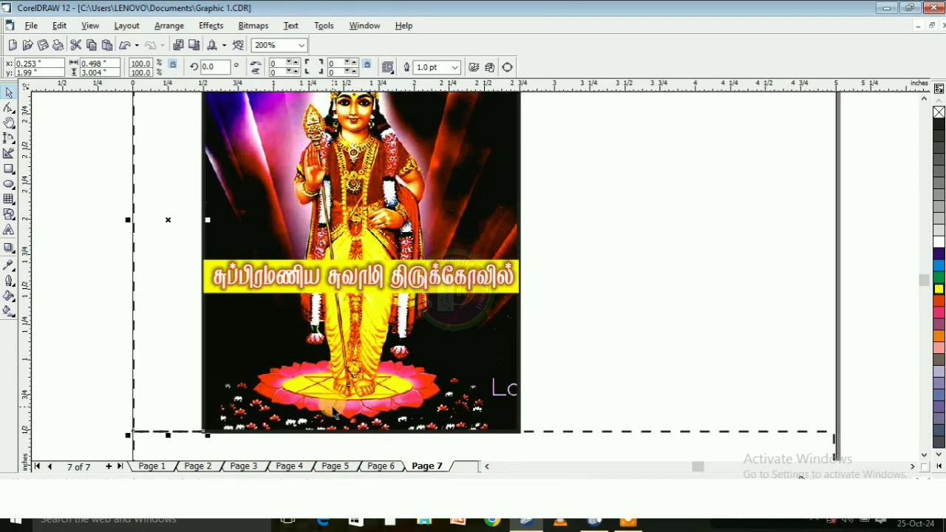
- Give the title text on the yellow bar a thicker outline
left_click(263, 287)
left_click(9, 289)
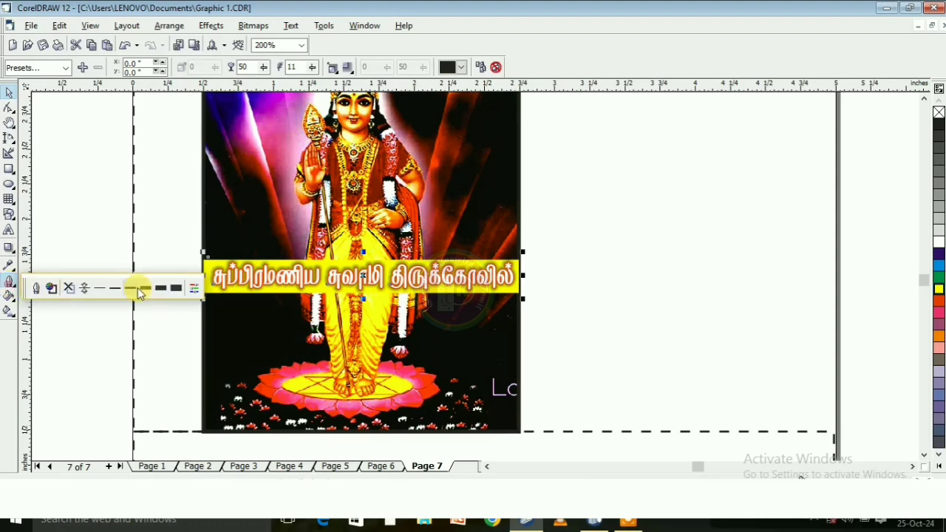
left_click(137, 287)
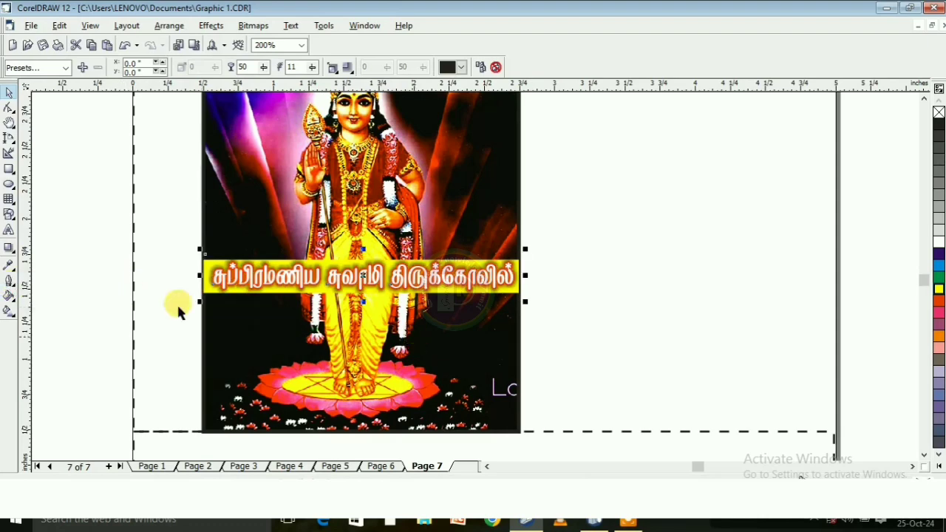
left_click(203, 262)
scroll(189, 151, "down", 1)
left_click(215, 400)
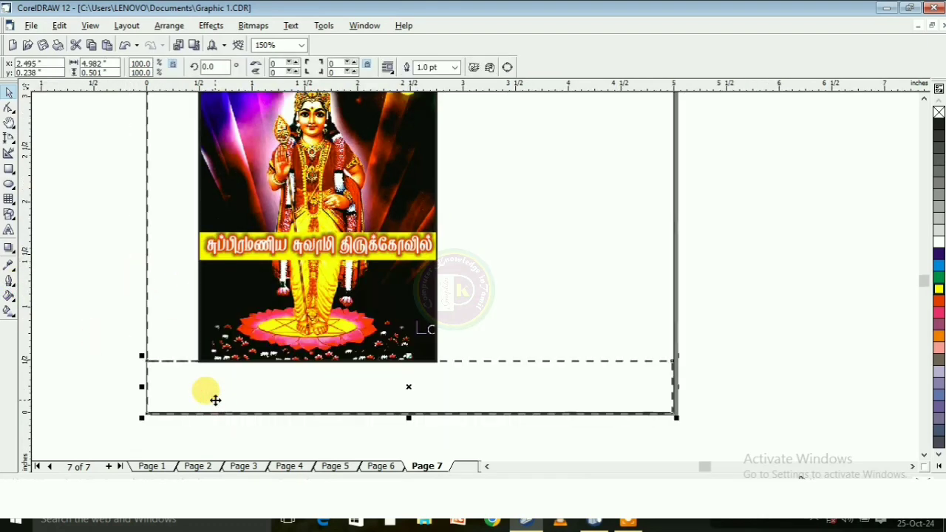
- Draw a rectangle about 1.55 by 0.33 inches at the bottom of the picture, filled red and without an outline
left_click(9, 171)
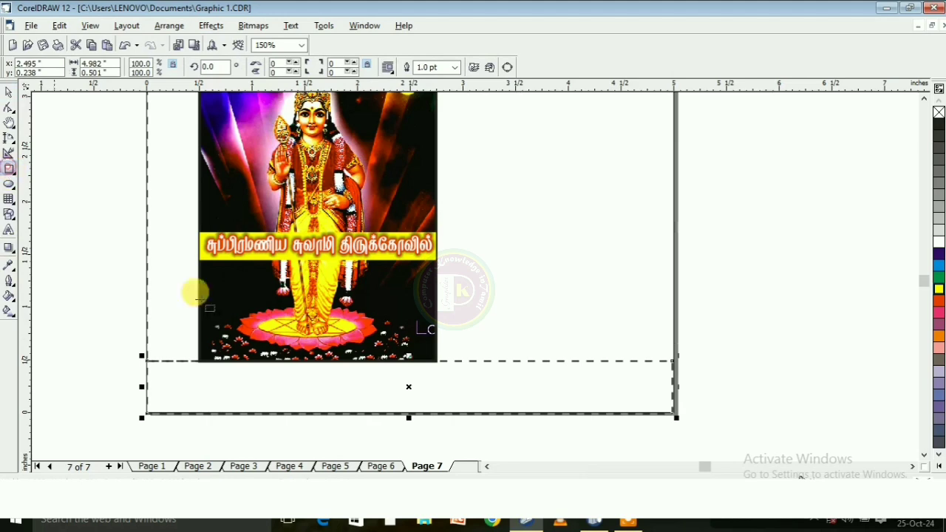
left_click_drag(236, 315, 402, 348)
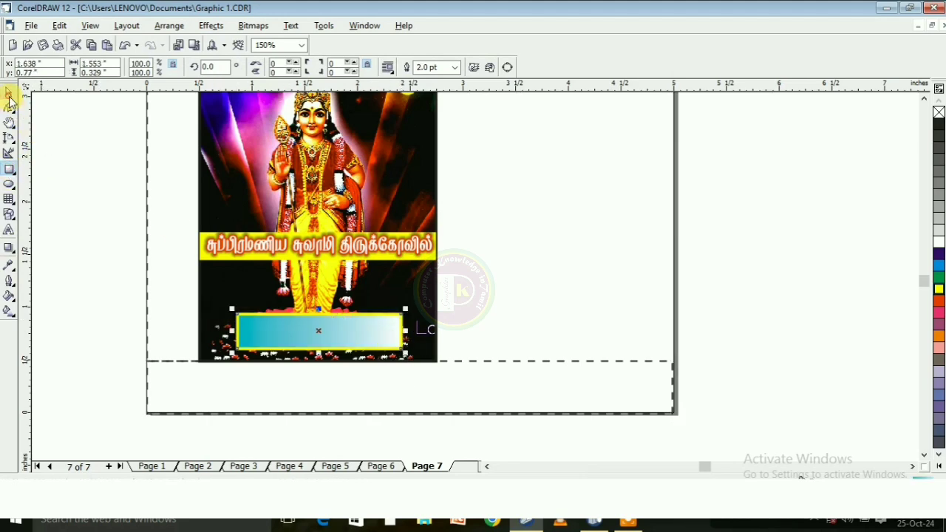
left_click(9, 94)
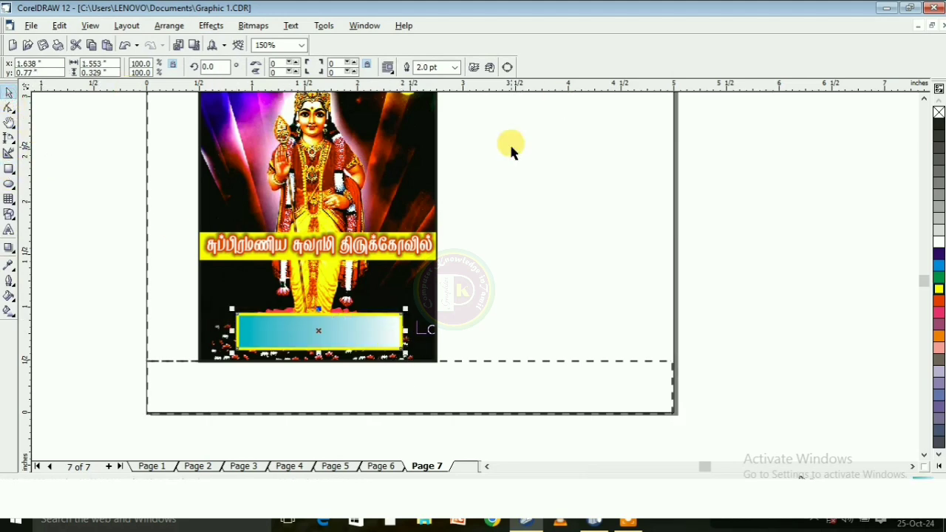
left_click(939, 302)
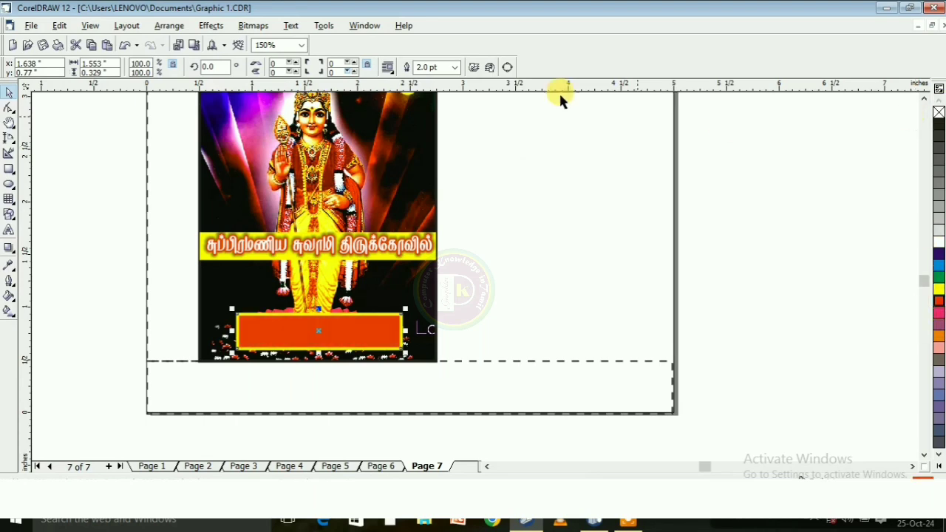
left_click(453, 67)
left_click(427, 78)
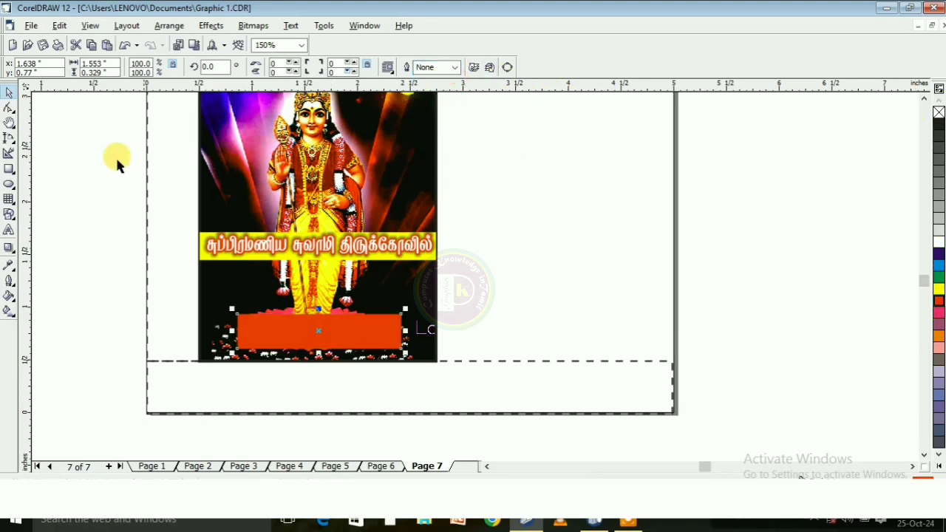
- Add the text "mUl;gpurhjk;" in the BAMINI-Tamil03 font at 24 pt, place it on the red box and fill it yellow
left_click(9, 232)
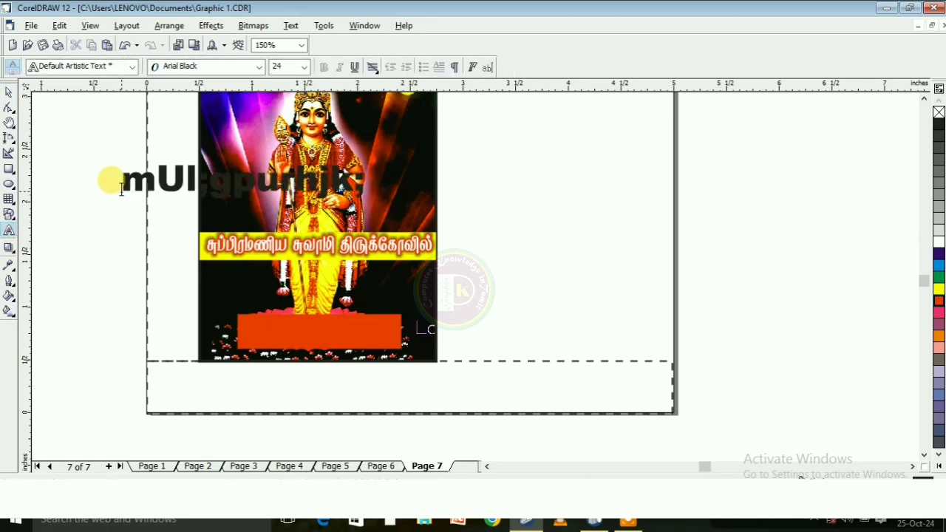
left_click(222, 70)
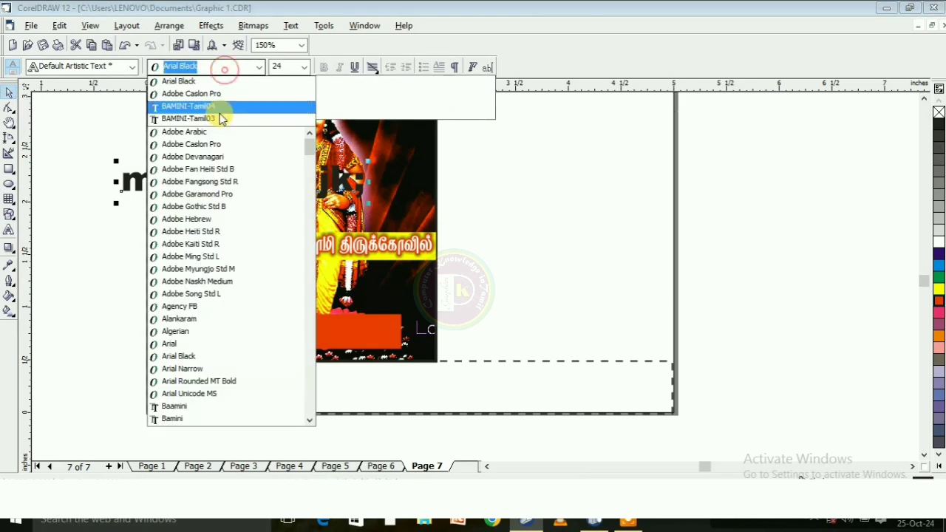
left_click(220, 119)
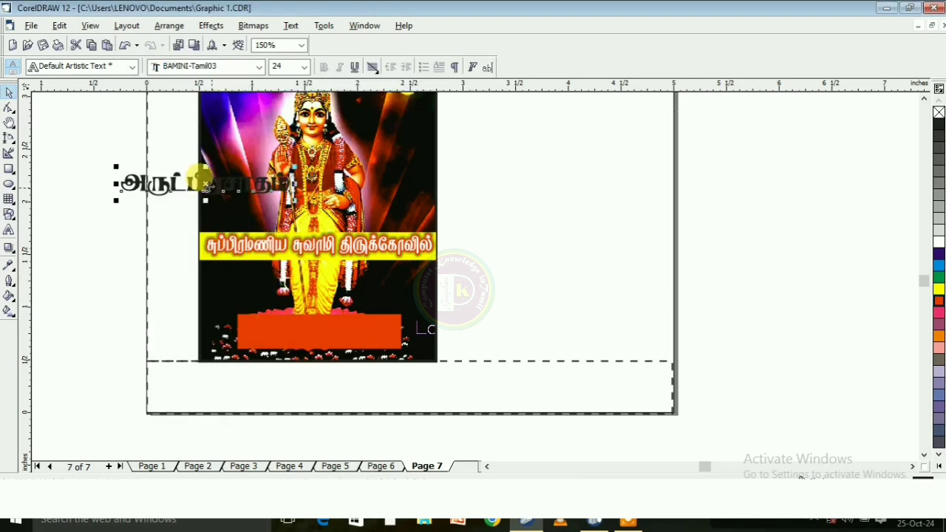
left_click_drag(206, 185, 334, 328)
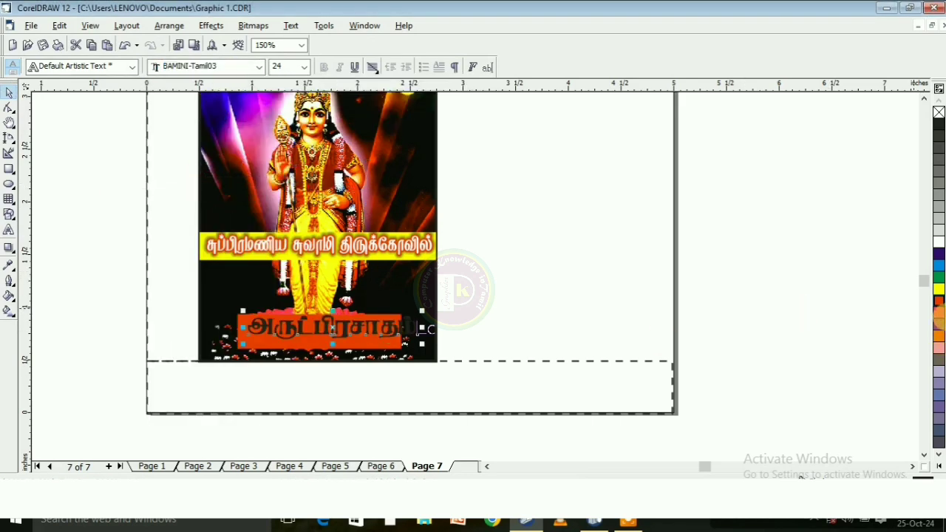
left_click(940, 291)
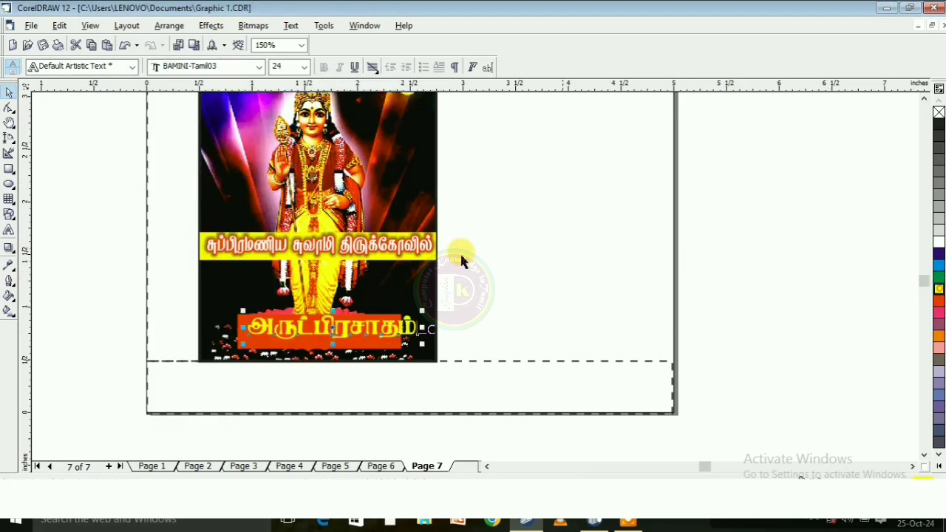
- Narrow the red box from both sides to about 1.34 inches around its text and give it a yellow outline
scroll(413, 303, "up", 1)
key("Tab")
left_click(440, 295)
left_click_drag(461, 320, 434, 320)
left_click_drag(127, 320, 144, 320)
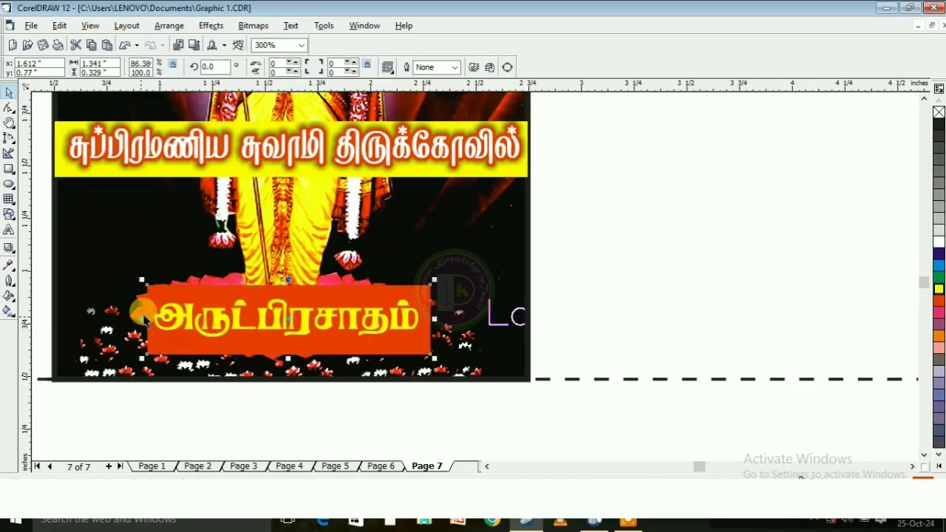
left_click(295, 295)
left_click(455, 67)
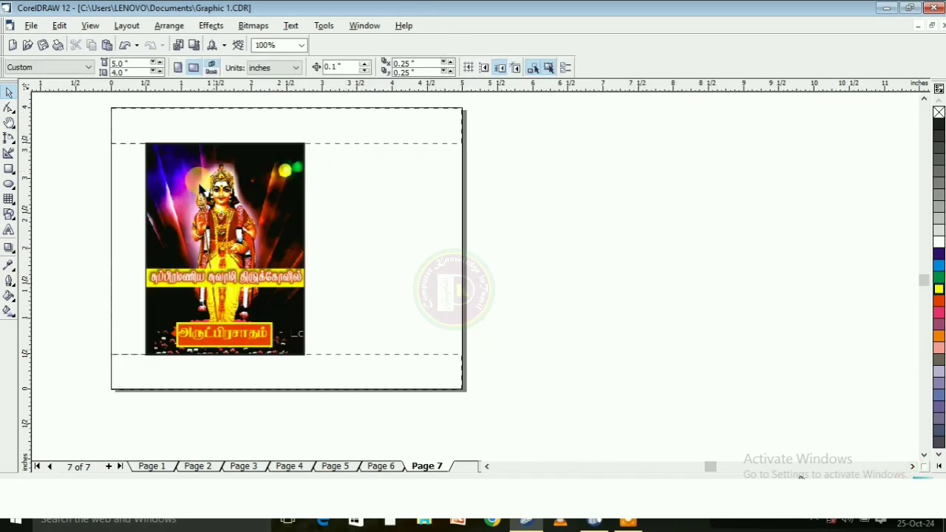
- Draw a yellow-filled rectangle about 2.24 by 3.00 inches between the picture panel and the page's right edge
left_click(9, 171)
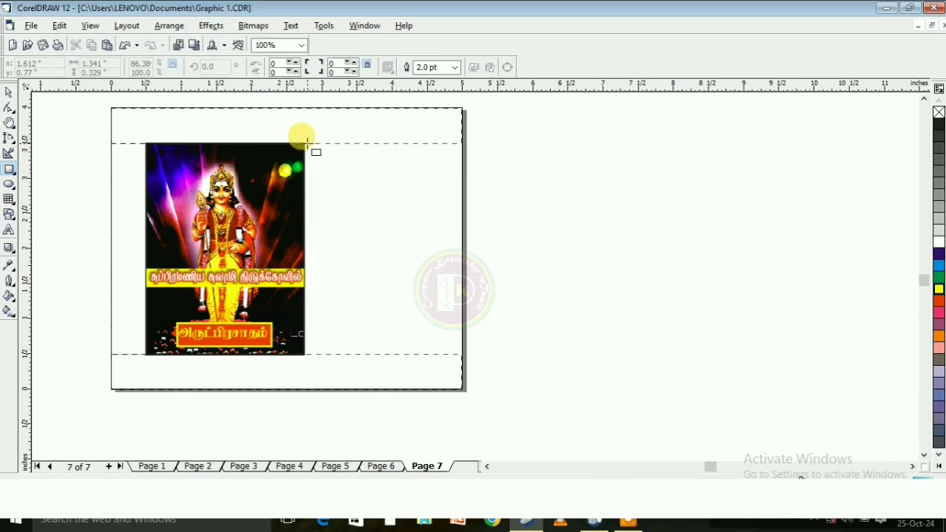
left_click_drag(303, 142, 462, 354)
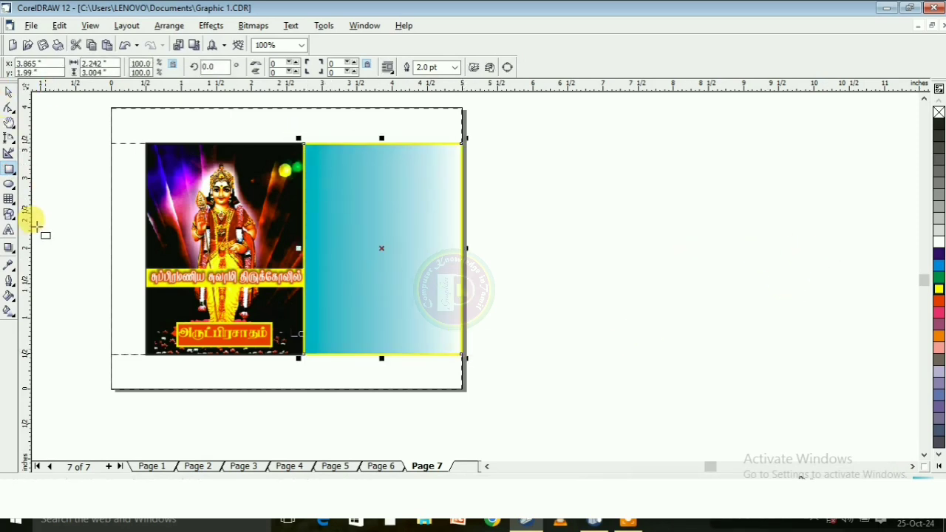
left_click(938, 289)
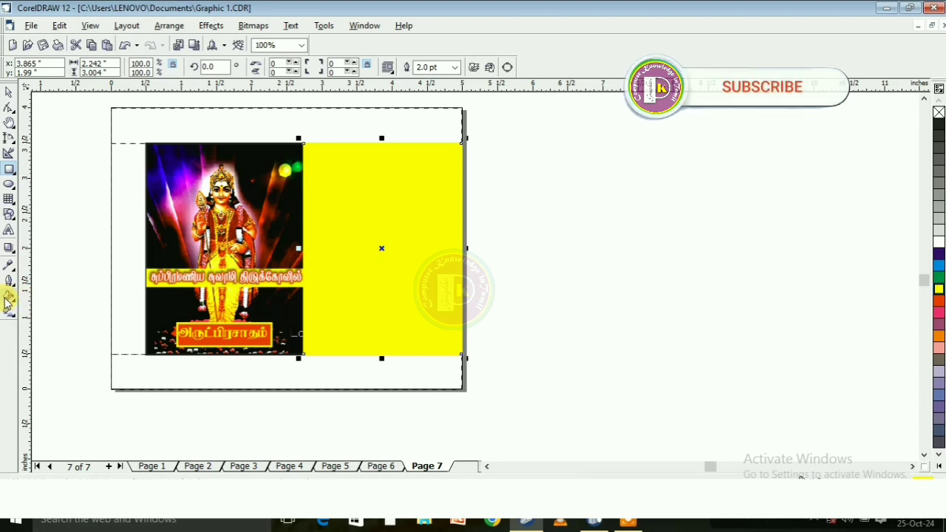
- Apply a linear fountain fill with a custom blend from yellow to white to the new rectangle
left_click(8, 299)
left_click(52, 300)
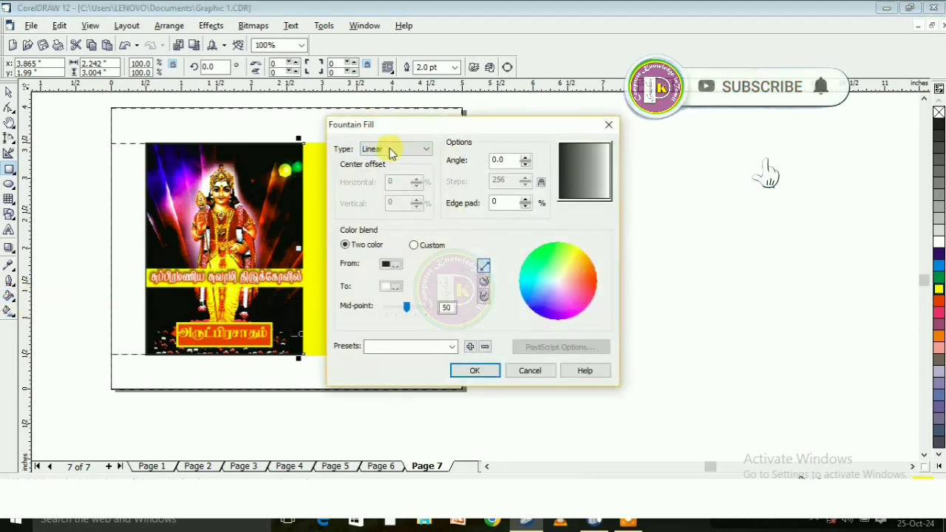
left_click(414, 245)
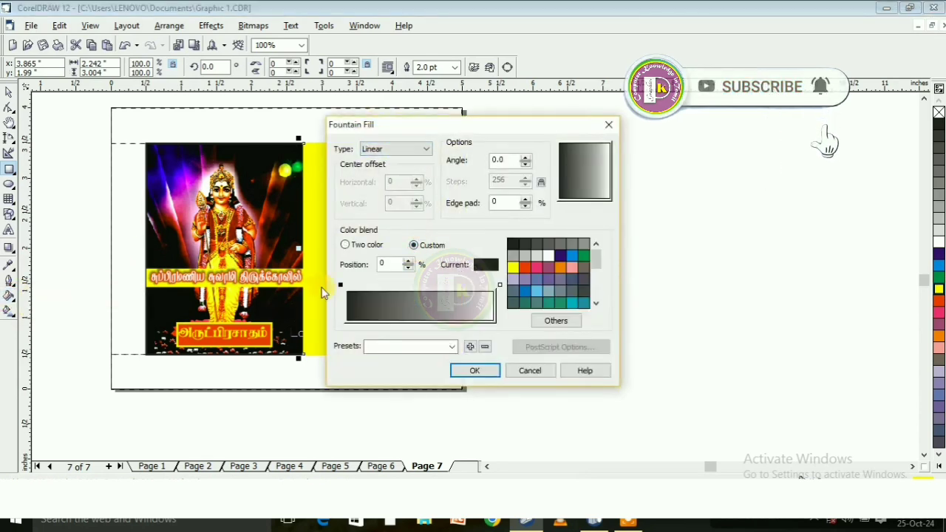
left_click(339, 284)
left_click(513, 267)
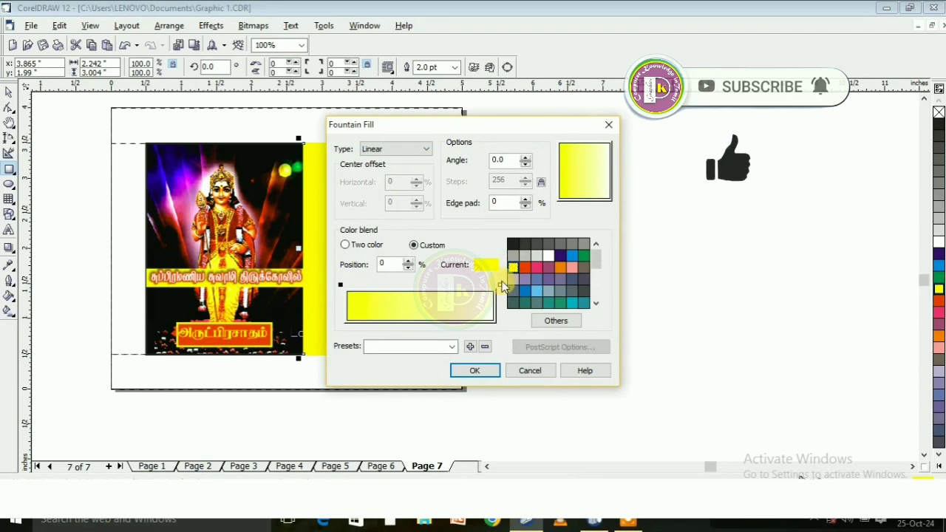
left_click(500, 285)
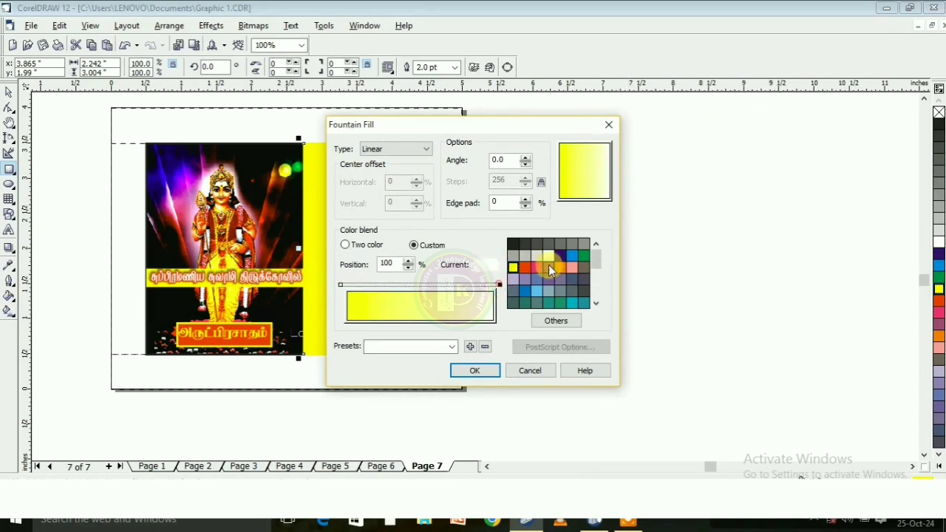
left_click(476, 370)
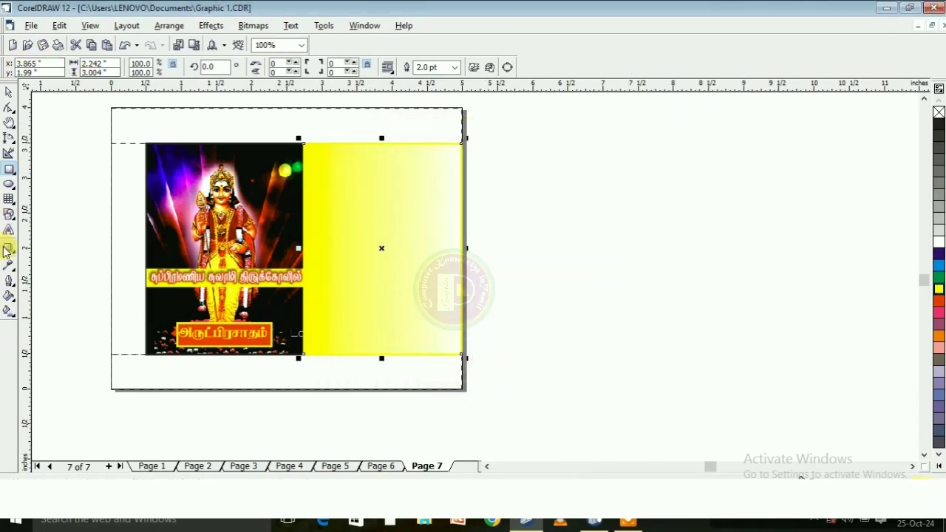
- Change the rectangle's yellow-to-white fill to the Square type and adjust its edge padding
left_click(9, 311)
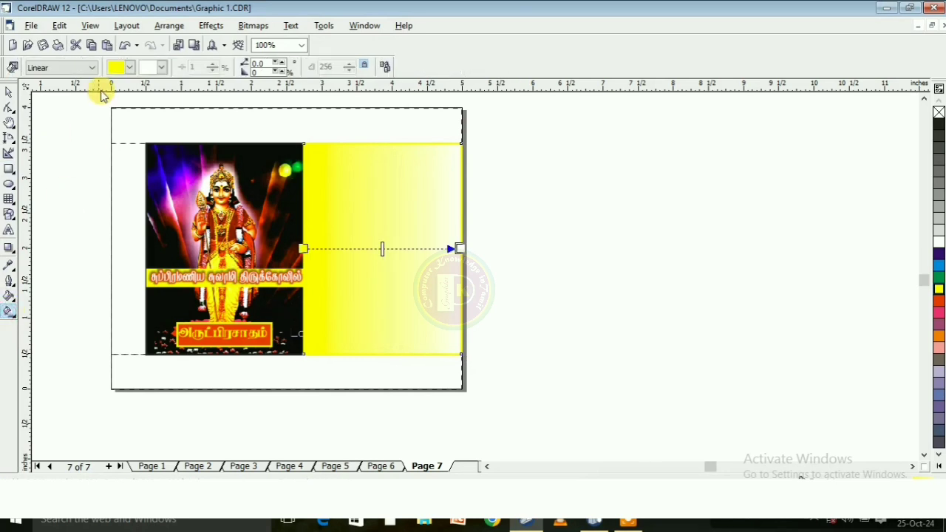
left_click(92, 68)
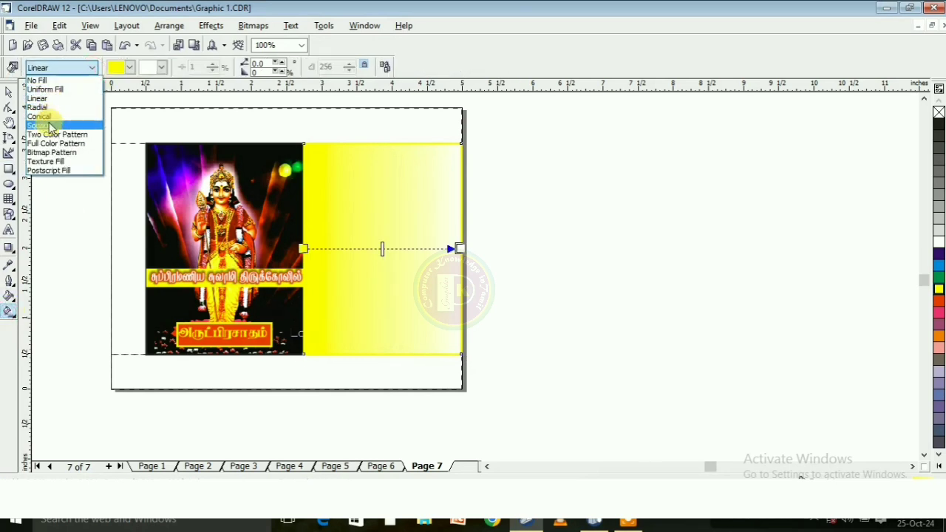
left_click(45, 125)
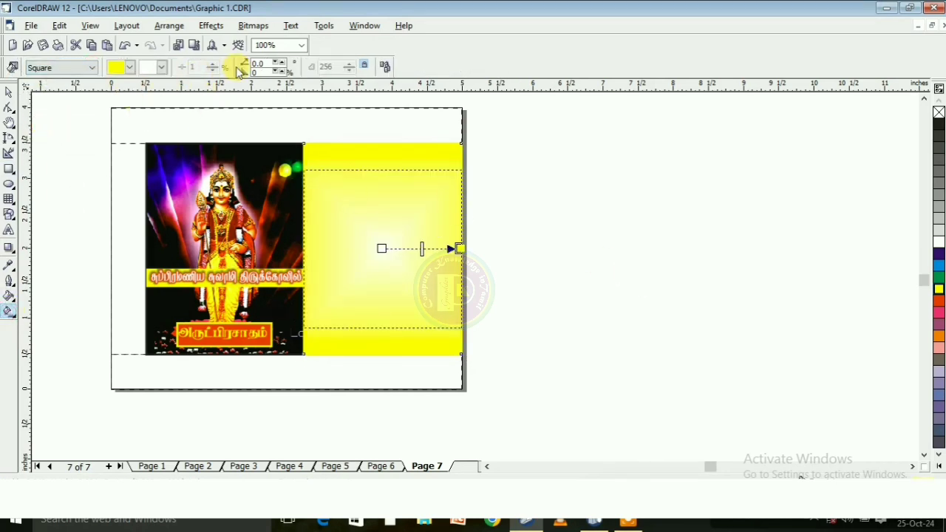
left_click(281, 74)
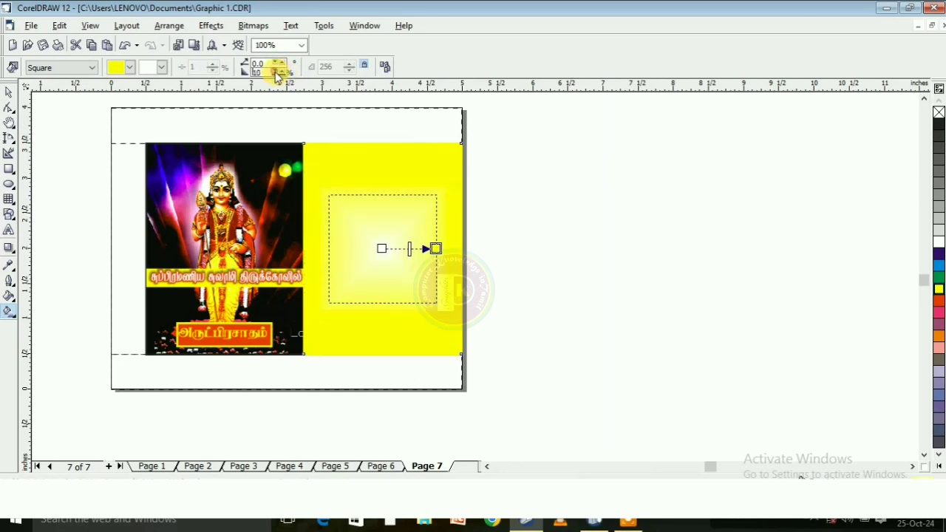
left_click(280, 74)
left_click(280, 73)
left_click(10, 93)
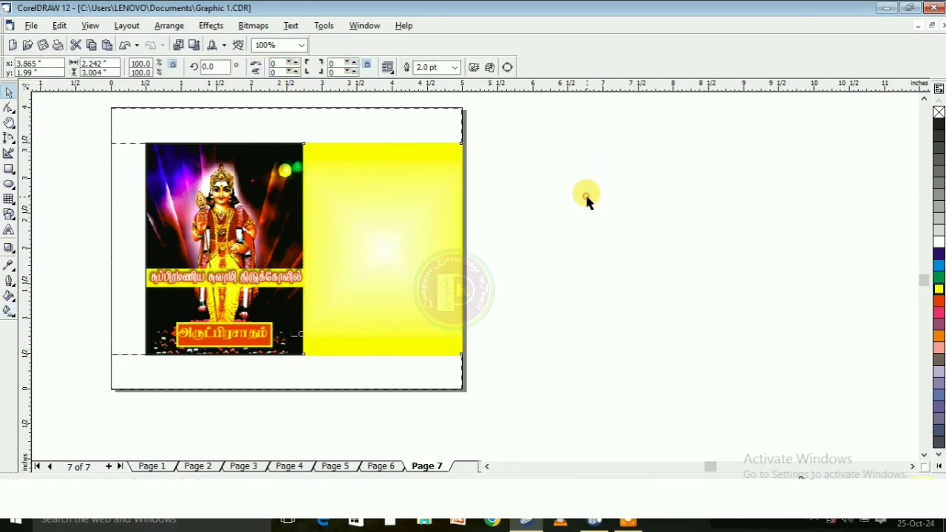
- Switch to Corel PHOTO-PAINT, import the golden spear picture from the murugar things folder and place it on the blank canvas
left_click(596, 303)
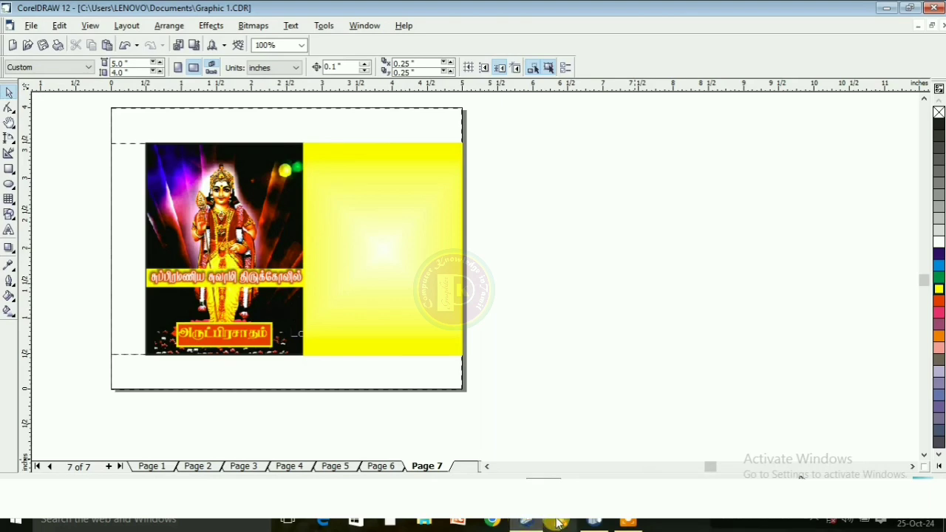
left_click(598, 523)
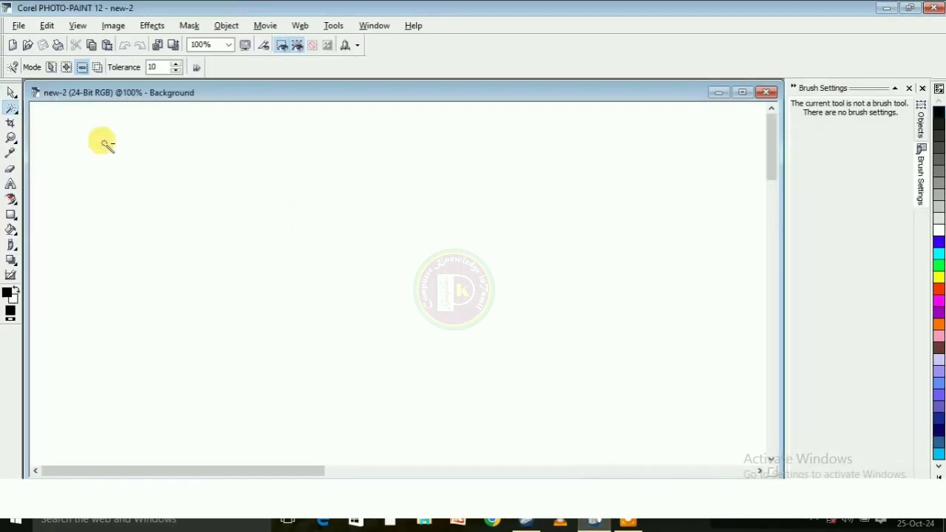
left_click(158, 45)
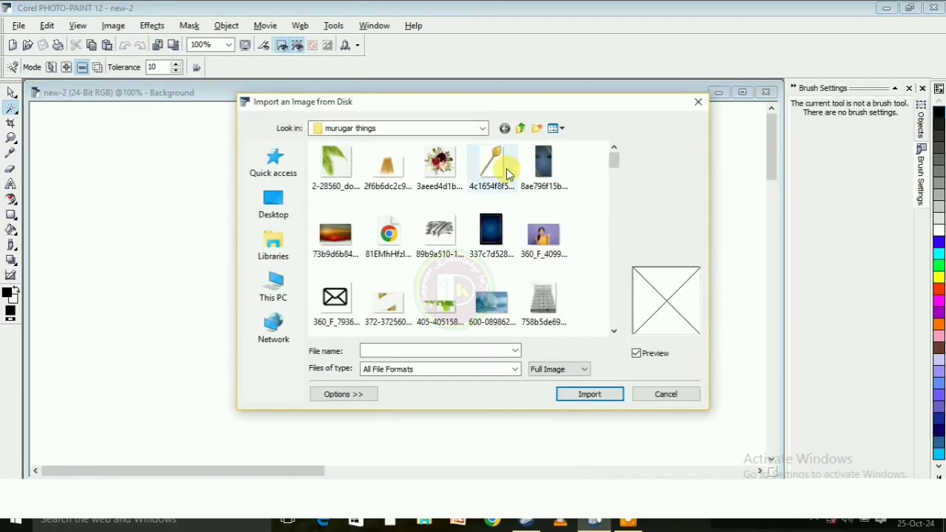
double_click(492, 164)
left_click(311, 258)
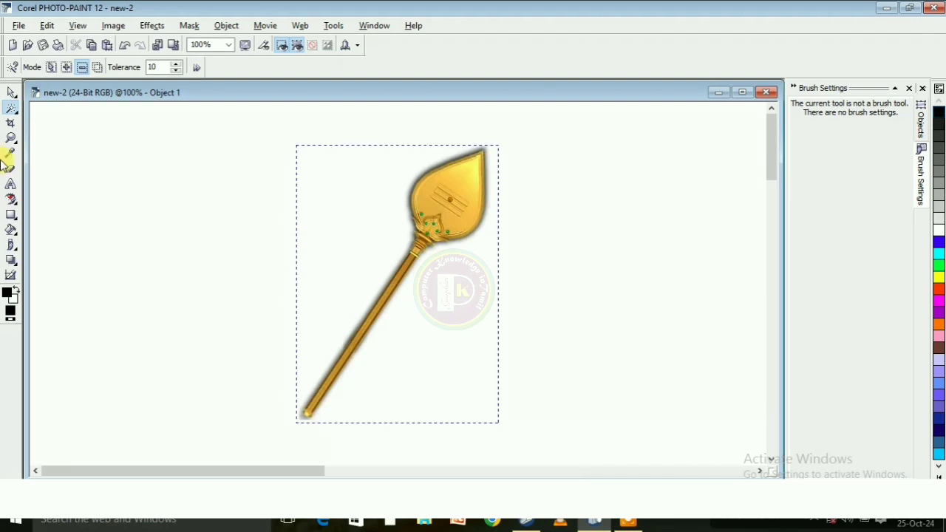
- Isolate the golden spear from its white background with a Magic Wand mask at tolerance 10
left_click(10, 108)
left_click(108, 112)
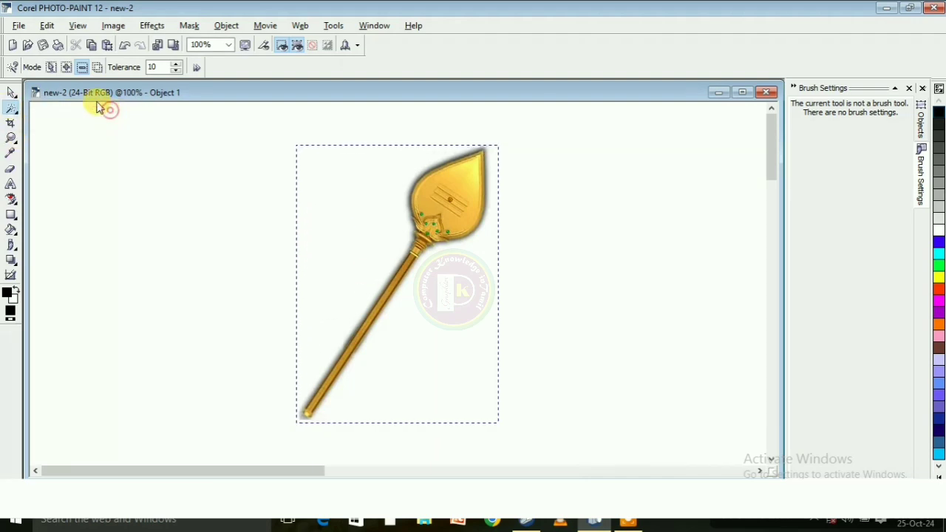
left_click(358, 174)
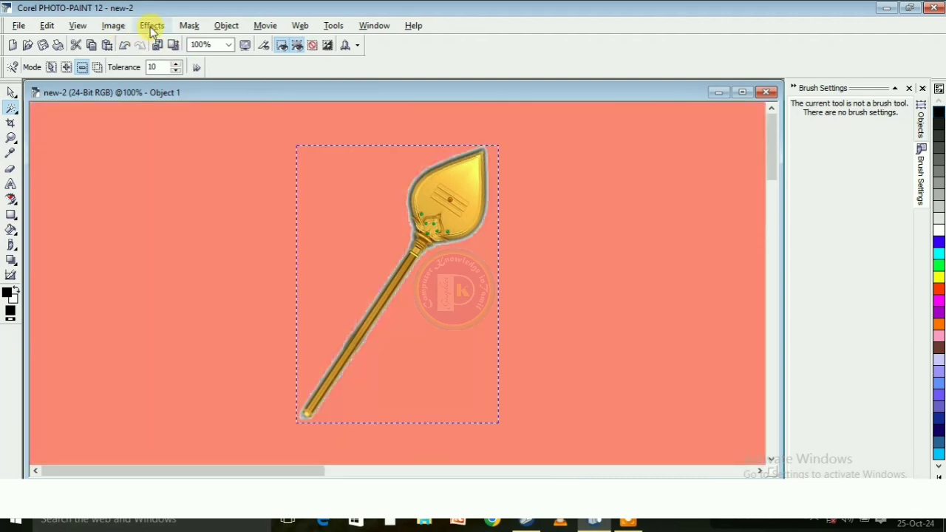
- Adjust the masked spear's Brightness/Contrast/Intensity with brightness 19, contrast about 59 and intensity -3
left_click(152, 26)
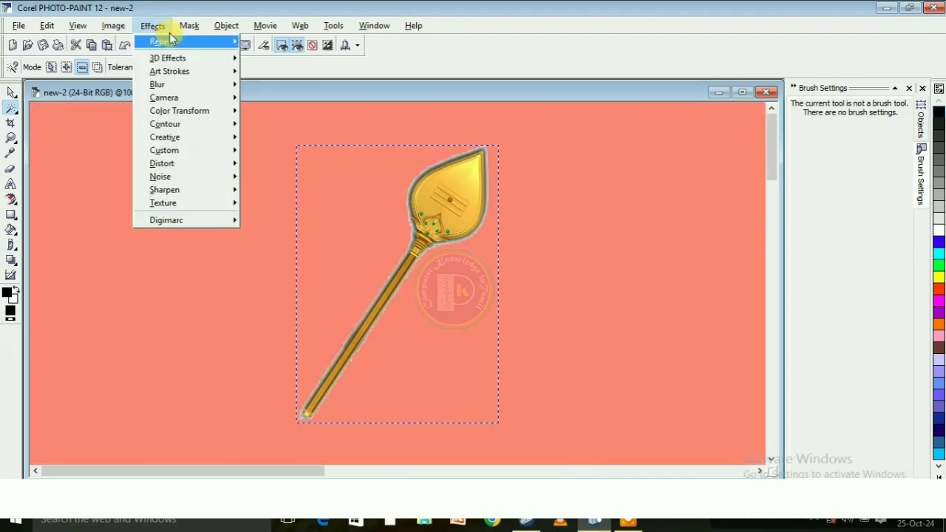
mouse_move(113, 25)
mouse_move(123, 42)
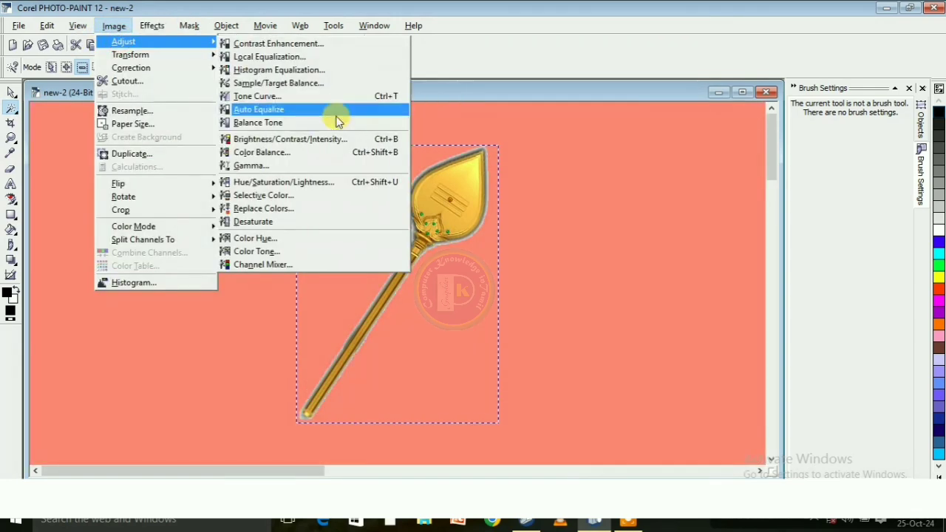
left_click(310, 139)
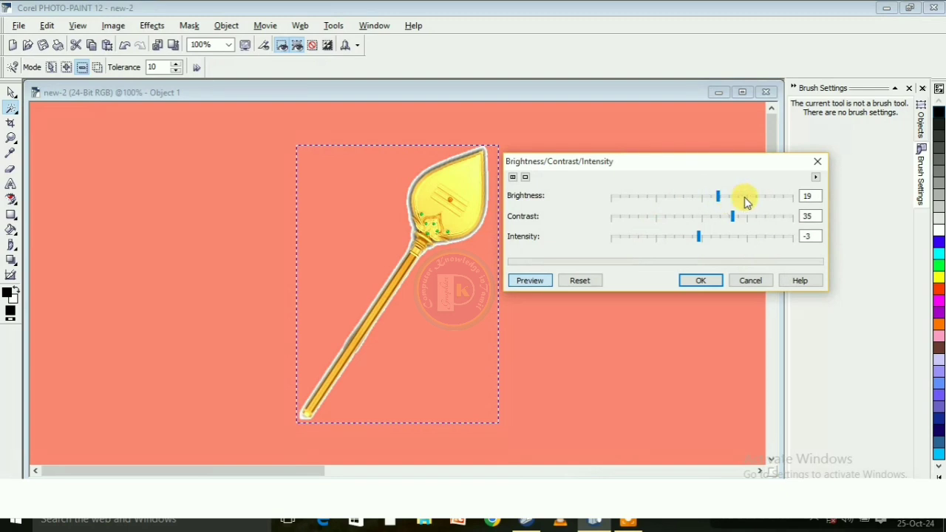
left_click_drag(753, 224, 771, 214)
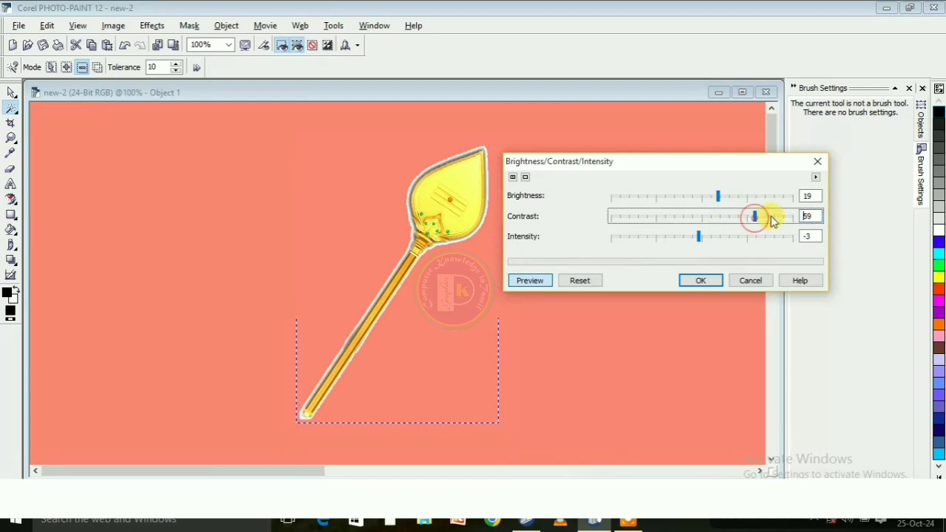
left_click(532, 280)
left_click(700, 280)
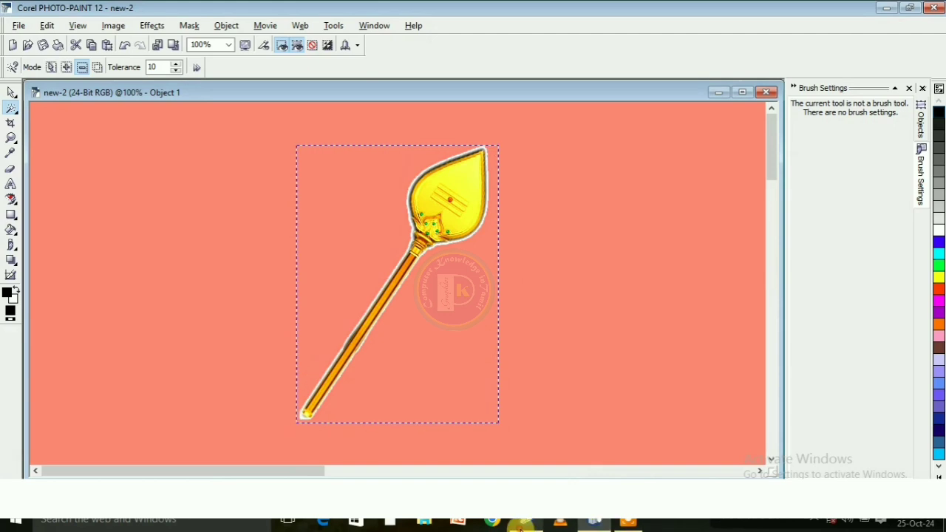
- Switch back to CorelDRAW, paste the spear onto the page and shrink it to about 1.83 by 2.65 inches over the yellow panel
left_click(527, 522)
key("ctrl+v")
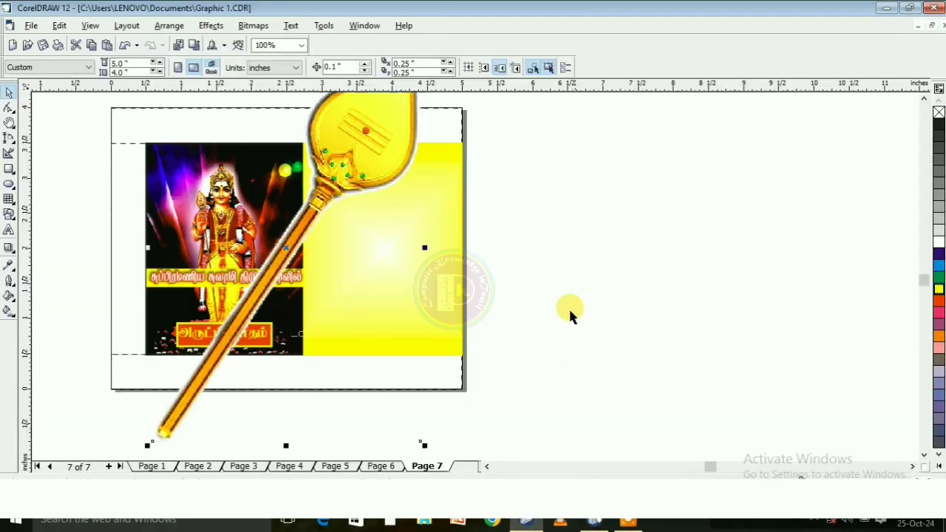
left_click_drag(336, 165, 437, 242)
left_click_drag(525, 127, 395, 187)
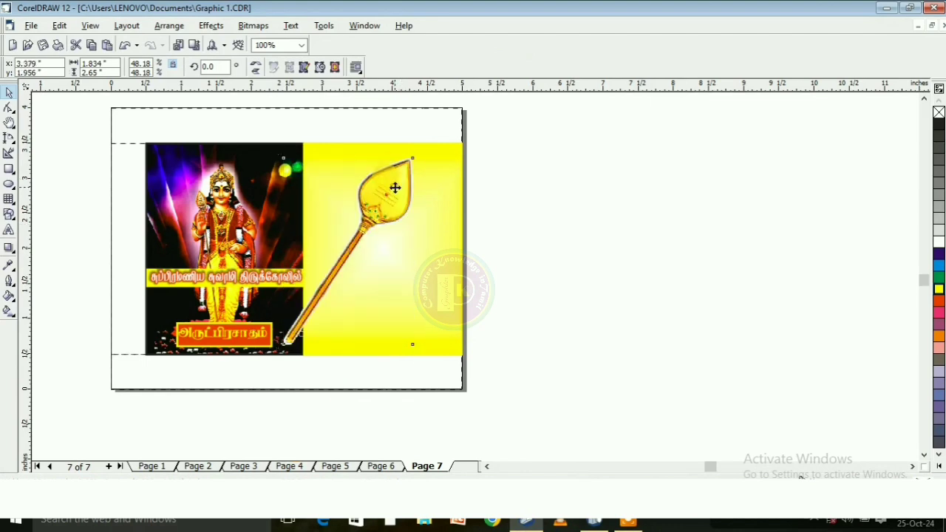
- Rotate the spear upright to about 32.8 degrees, reduce it to about 35.6% scale and centre it on the yellow panel
left_click_drag(417, 155, 369, 151)
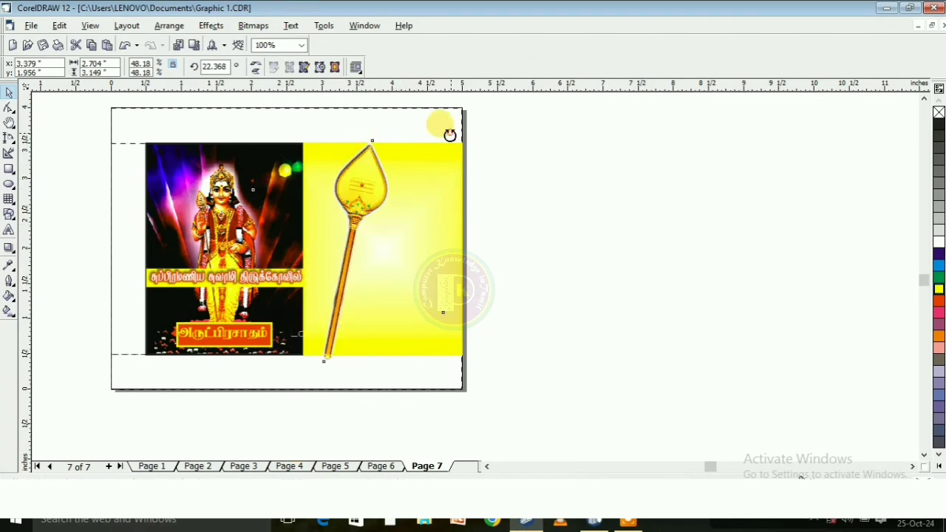
mouse_move(453, 132)
left_mouse_down()
mouse_move(439, 133)
mouse_move(465, 131)
left_mouse_up()
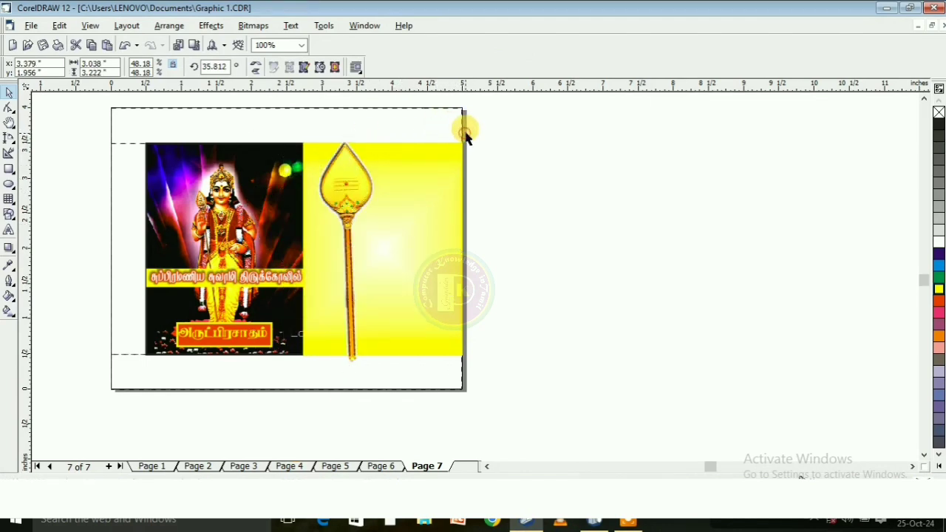
left_click_drag(457, 133, 461, 136)
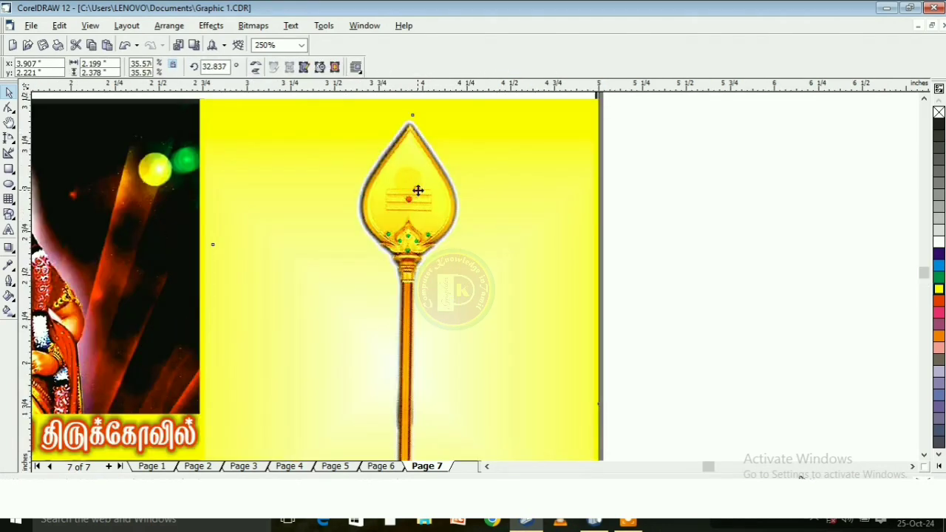
left_click_drag(418, 190, 405, 187)
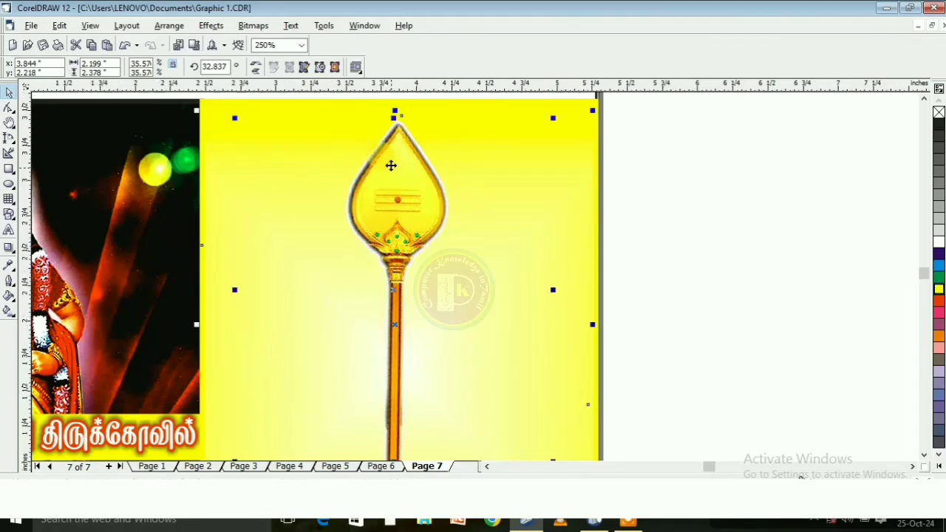
scroll(389, 162, "down", 1)
left_click(582, 215)
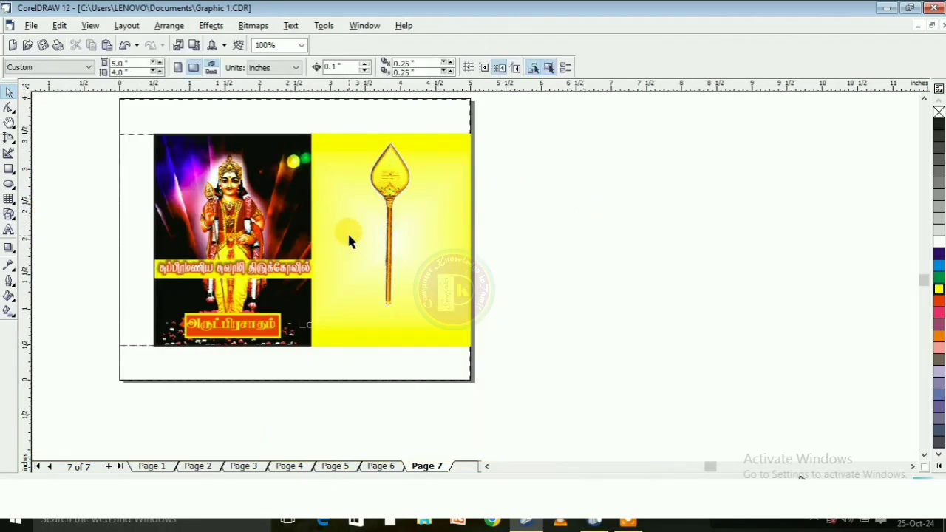
- Duplicate the temple name text, move the copy onto the yellow panel and bring it in front of the spear
left_click(181, 267)
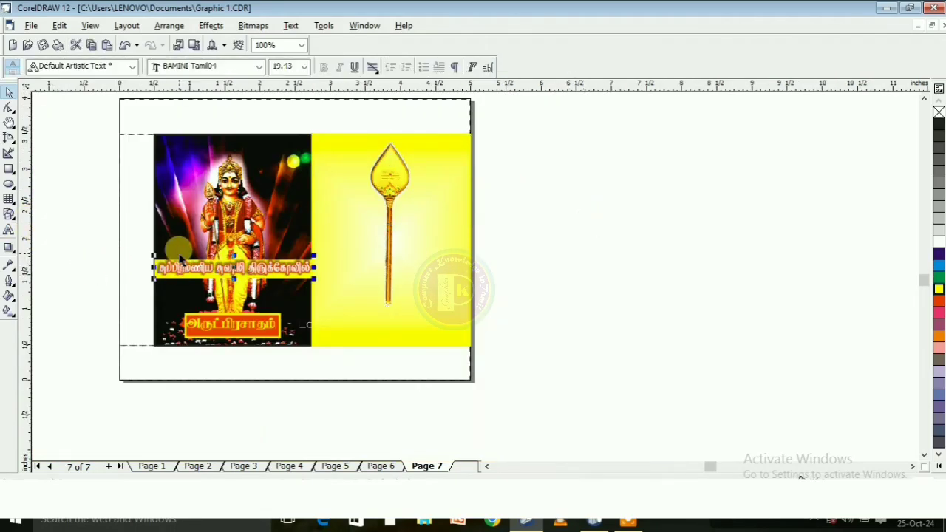
key("ctrl+d")
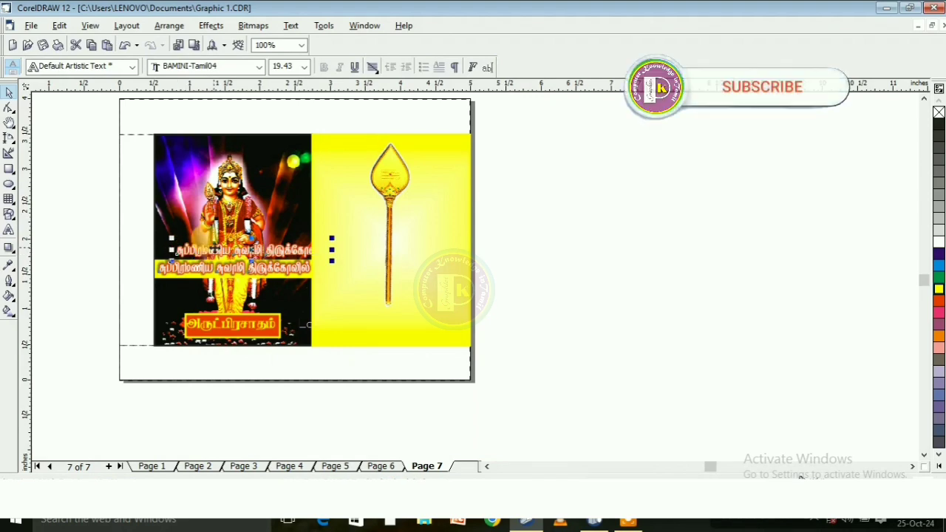
left_click(381, 245)
left_click_drag(207, 245, 529, 252)
left_click(124, 45)
left_click(169, 26)
left_click(466, 85)
- Replace the copied title with "யாமிருக்க பயமேன்", then enlarge and centre it across the spear's shaft
double_click(368, 252)
type("ah")
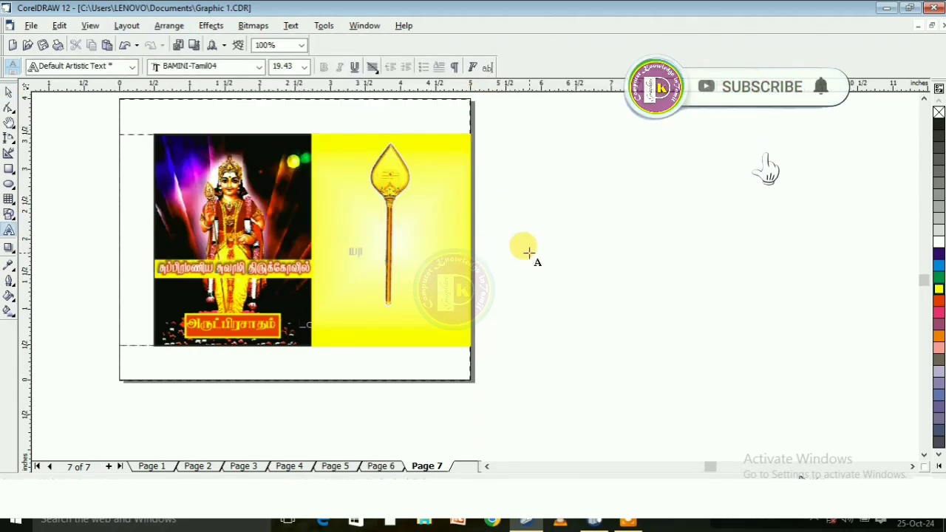
type("kpUf;f gaNkd;")
left_click(9, 92)
left_click_drag(440, 262, 480, 273)
left_click_drag(408, 257, 394, 245)
left_click_drag(464, 264, 439, 260)
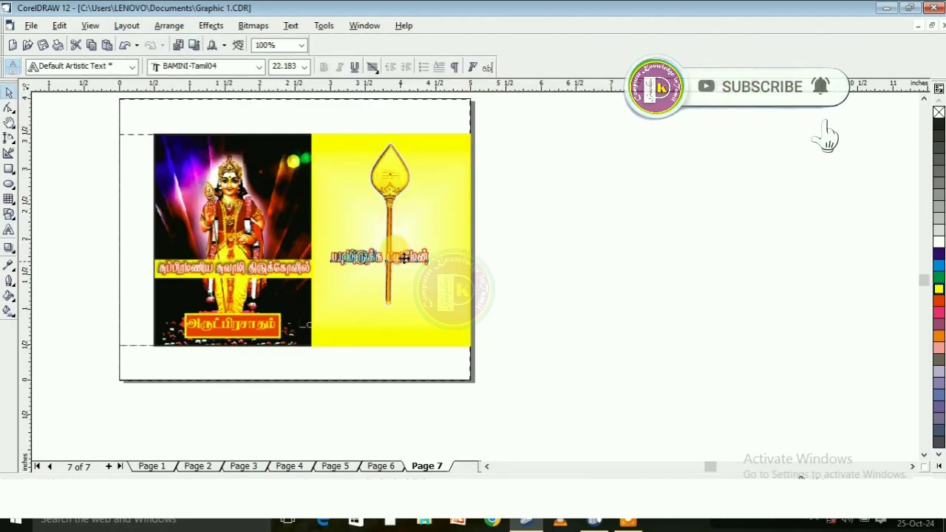
left_click(529, 253)
- Duplicate the "அருட்பிரசாதம்" text to the lower part of the yellow panel, bring it to the front and fill it black
left_click(8, 229)
left_click(9, 92)
left_click(199, 319)
key("ctrl+d")
left_click_drag(243, 303, 465, 341)
left_click(170, 26)
left_click(466, 85)
left_click(9, 92)
left_click(939, 124)
- Change the black text to "இடம்: குன்னக்குடி சுவாமி திருக்கோவில்" and shrink it to fit the bottom of the yellow panel
double_click(382, 329)
type(",lk;: ")
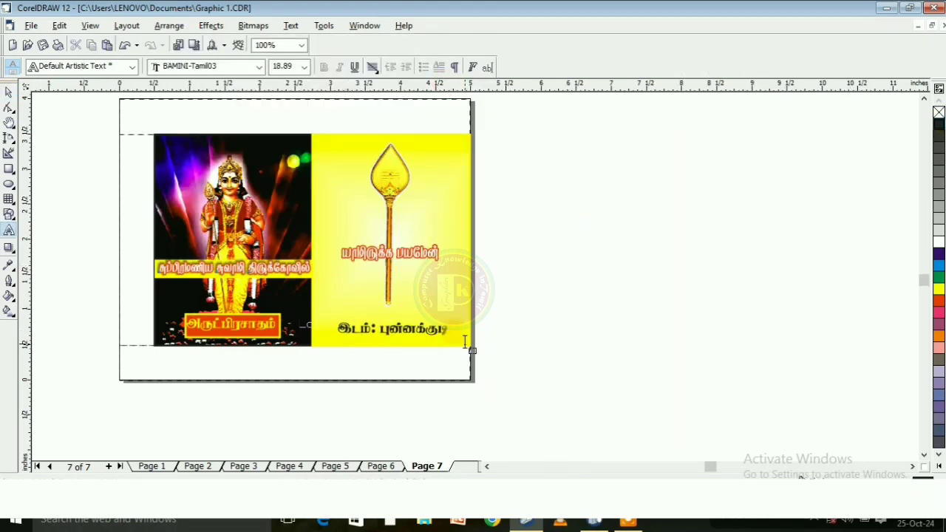
type("py;")
left_click_drag(581, 313, 541, 323)
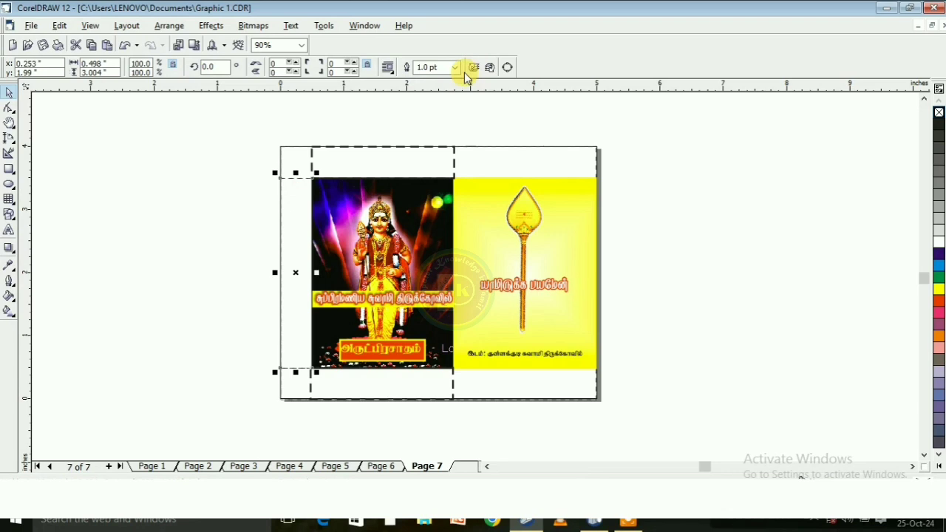
- Set the outline width of the dashed flap rectangle beside the deity picture to 2.0 pt
left_click(456, 67)
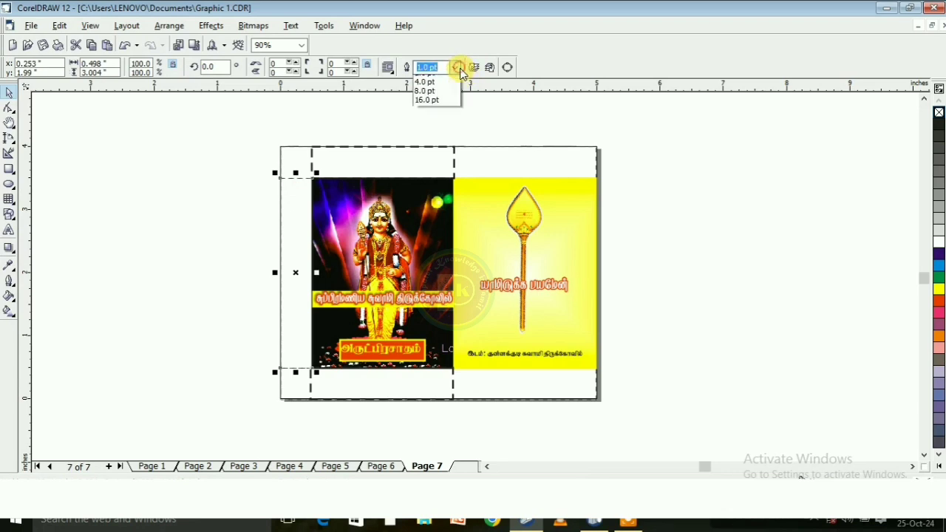
left_click(434, 121)
left_click(570, 122)
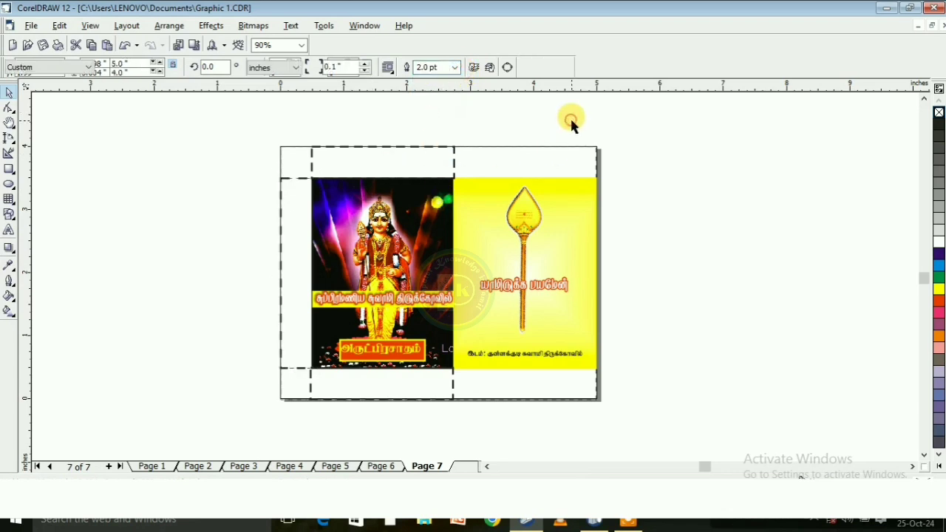